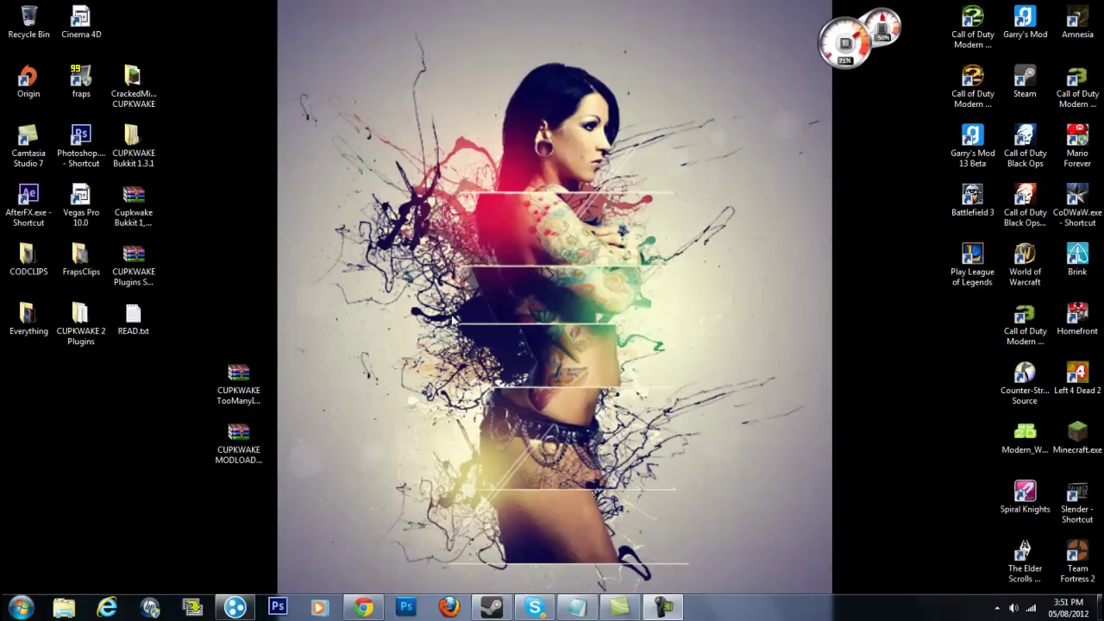
left_click_drag(323, 253, 148, 448)
left_click(280, 300)
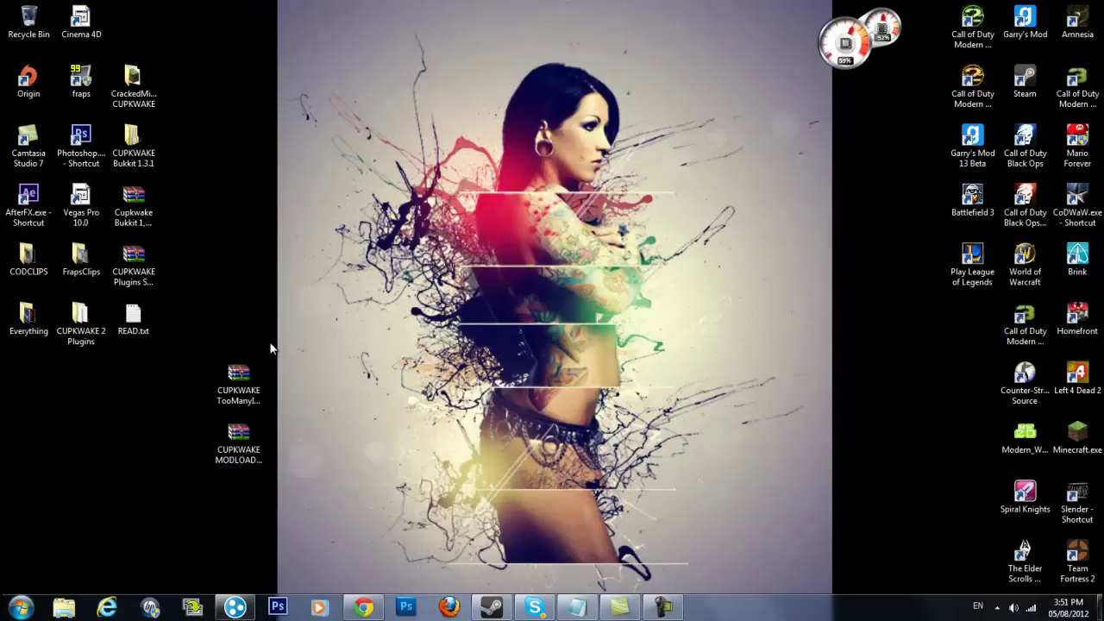
left_click_drag(241, 286, 243, 498)
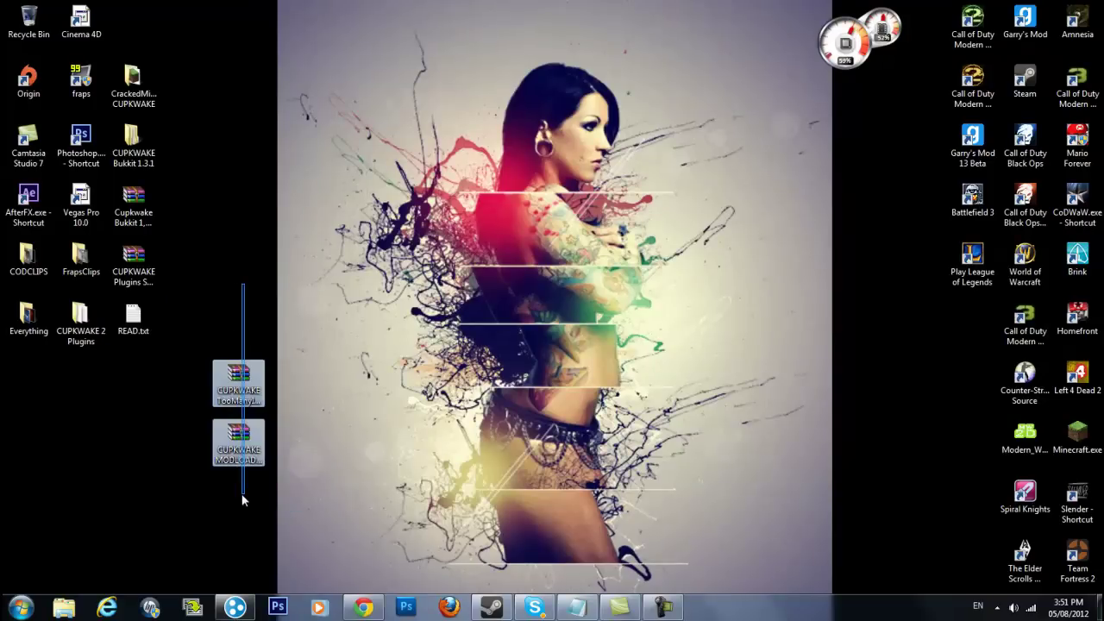
left_click_drag(195, 338, 338, 547)
left_click_drag(312, 297, 292, 457)
left_click_drag(274, 353, 443, 340)
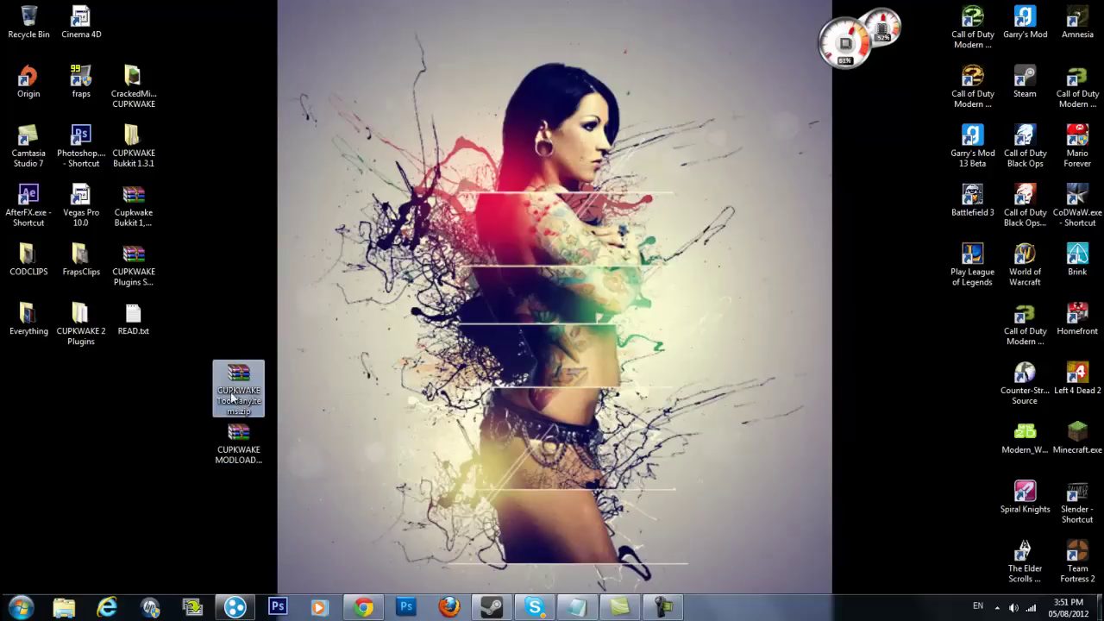
Move the CUPKWAKE TooManyItems and CUPKWAKE MODLOADER 1.3.1 archives side by side beneath the CUPKWAKE 2 Plugins and READ.txt icons
left_click_drag(238, 386, 81, 449)
left_click_drag(222, 457, 118, 457)
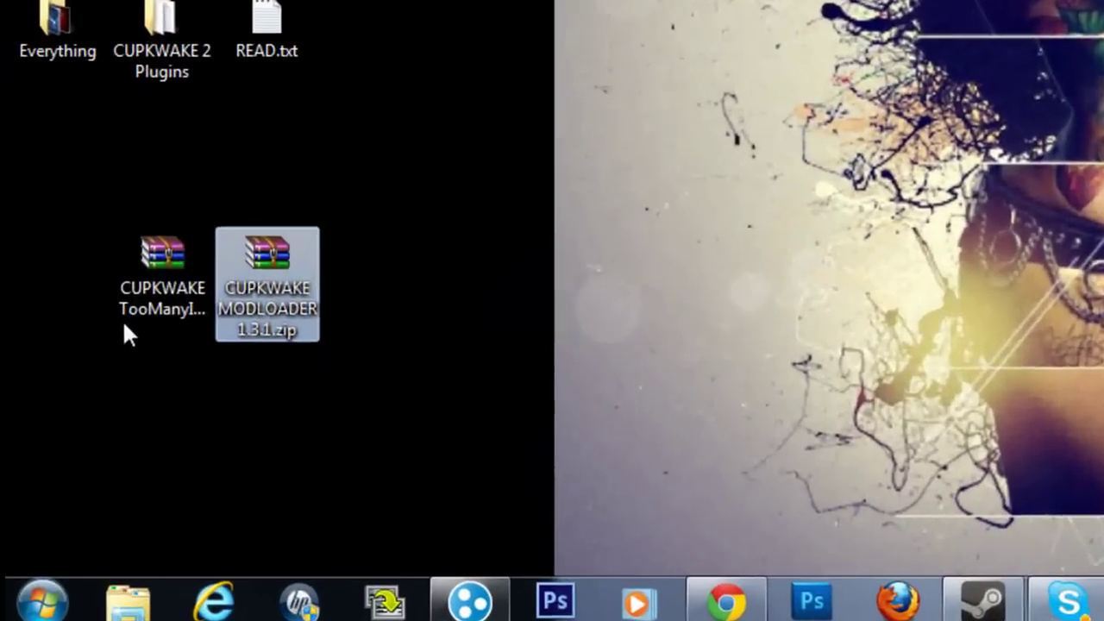
left_click(71, 453)
left_click(110, 455)
left_click(192, 283)
left_click(243, 260)
left_click(194, 278)
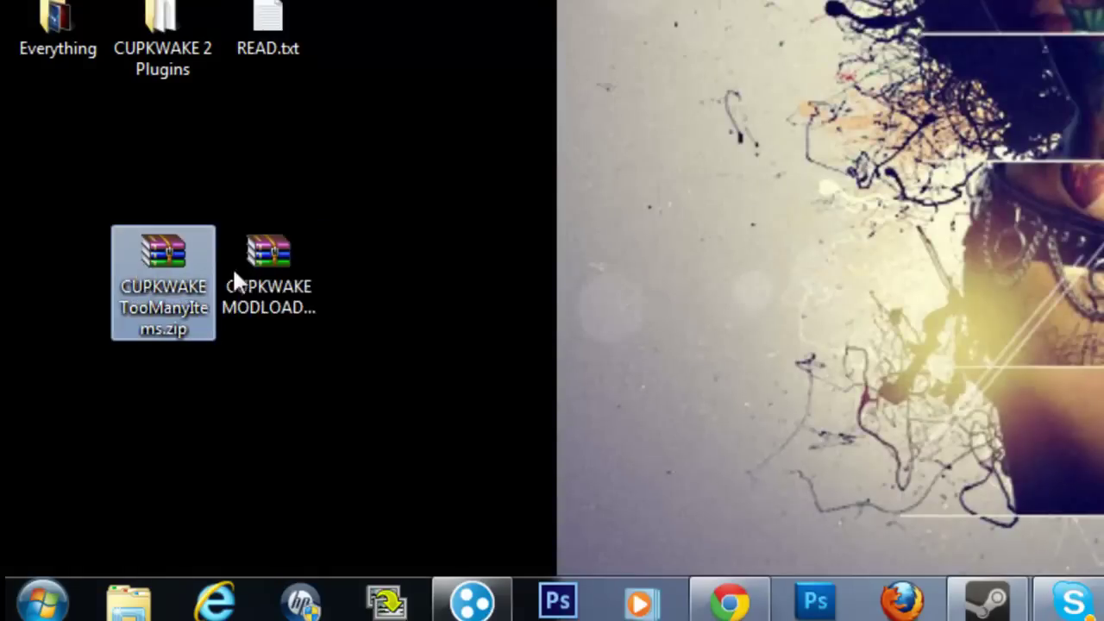
left_click(238, 272)
left_click(192, 284)
left_click(235, 281)
left_click(194, 281)
left_click_drag(336, 246, 118, 305)
left_click_drag(424, 155, 213, 366)
left_click(460, 320)
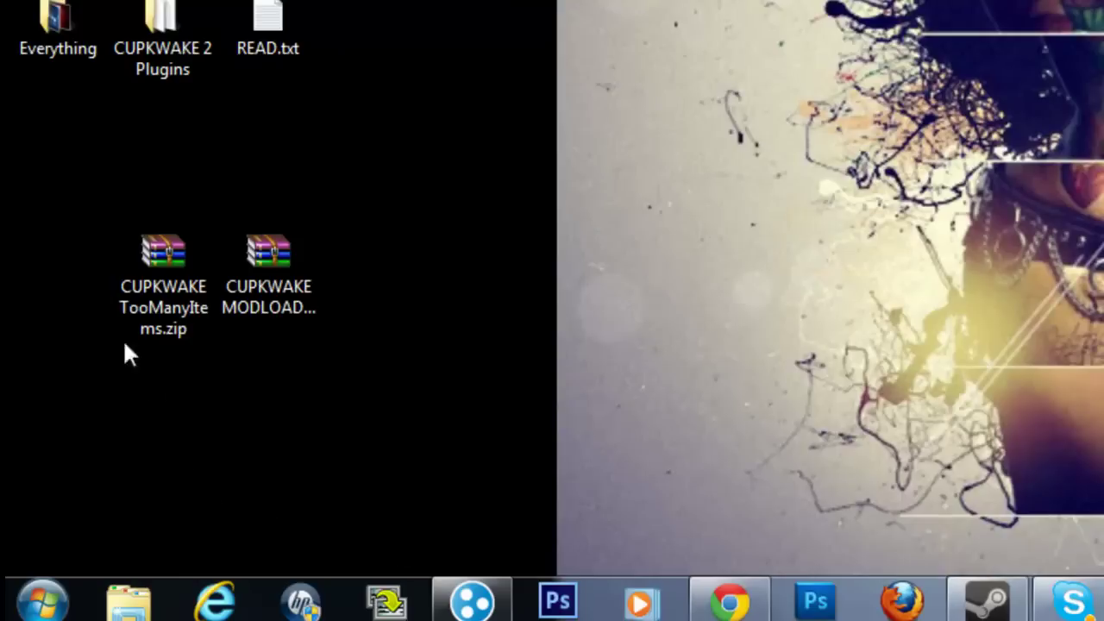
left_click_drag(34, 178, 77, 216)
left_click_drag(385, 143, 256, 393)
left_click(314, 296)
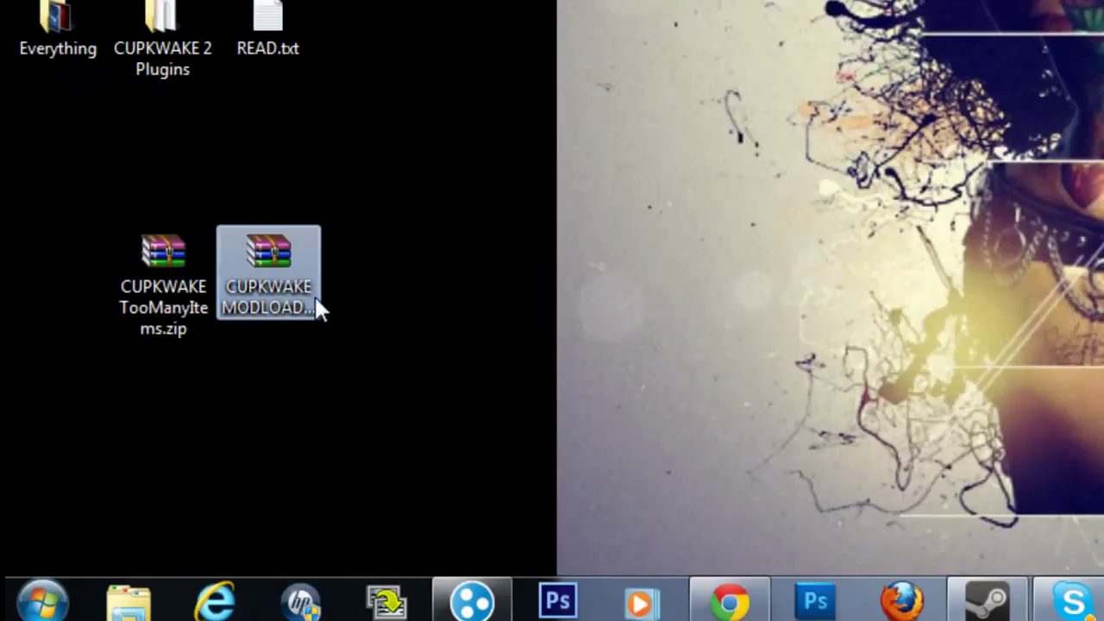
left_click(496, 190)
left_click(133, 287)
left_click_drag(513, 311, 6, 265)
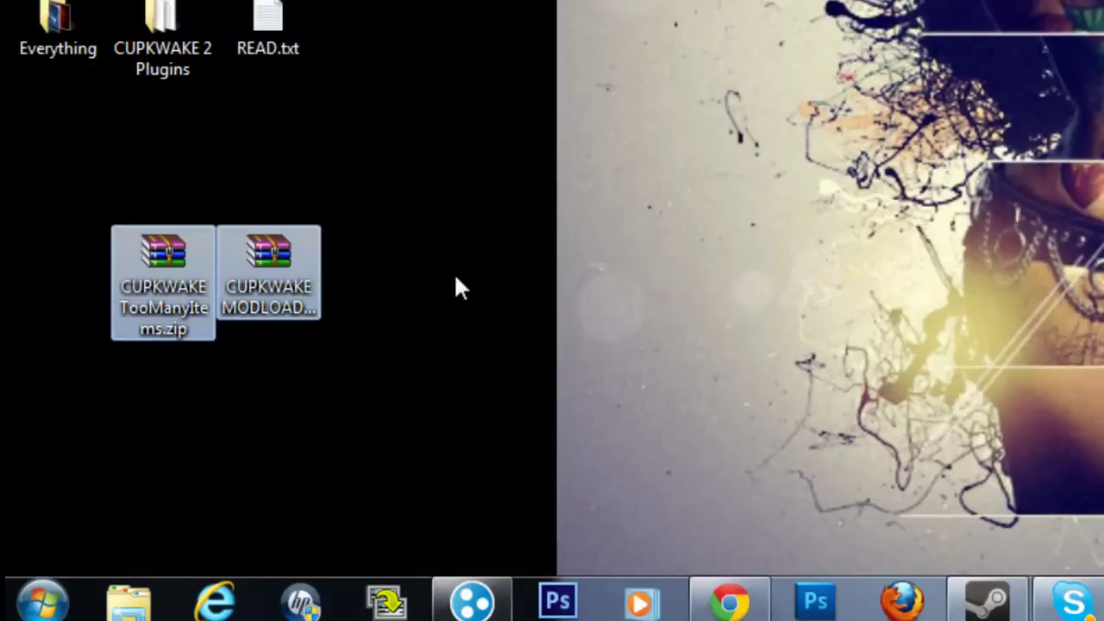
left_click(456, 278)
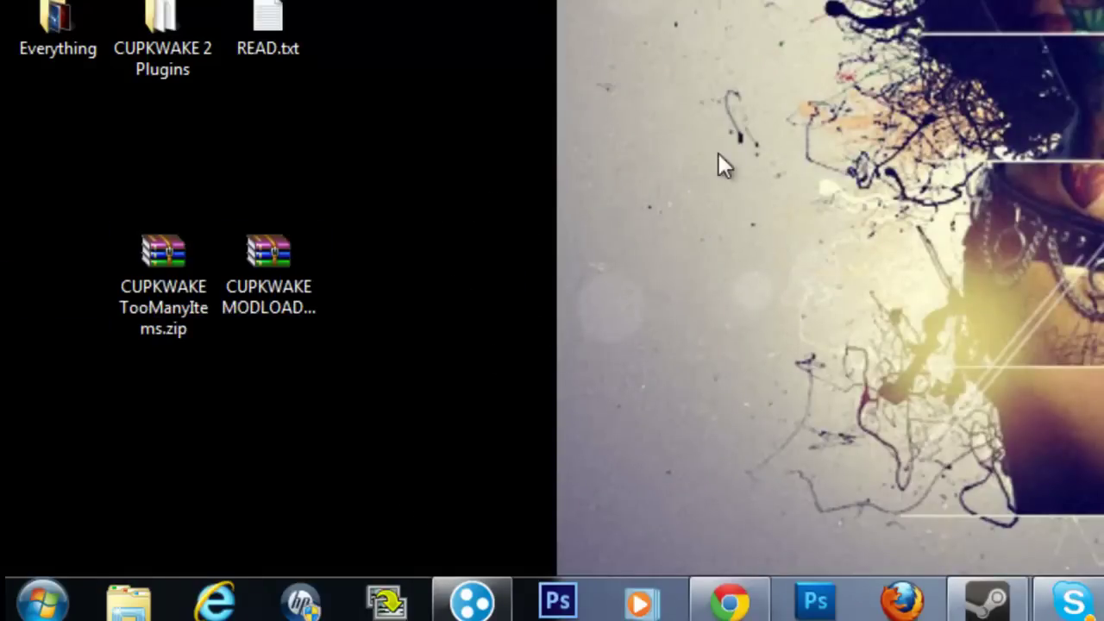
Search Windows for "run" and open the Run dialog
left_click(53, 591)
left_click(101, 535)
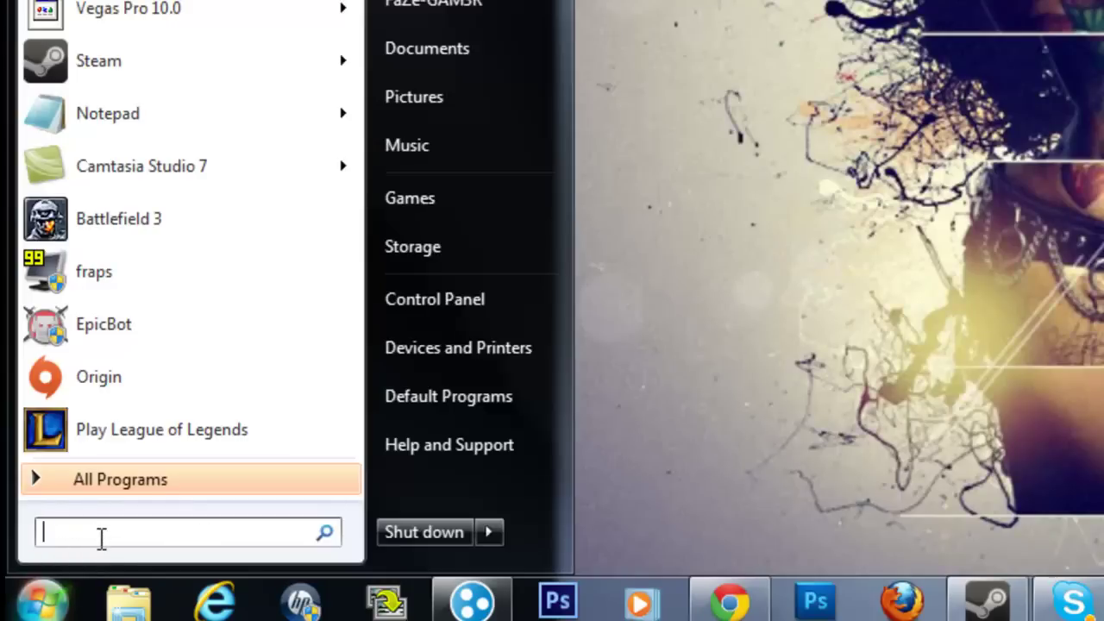
type("run")
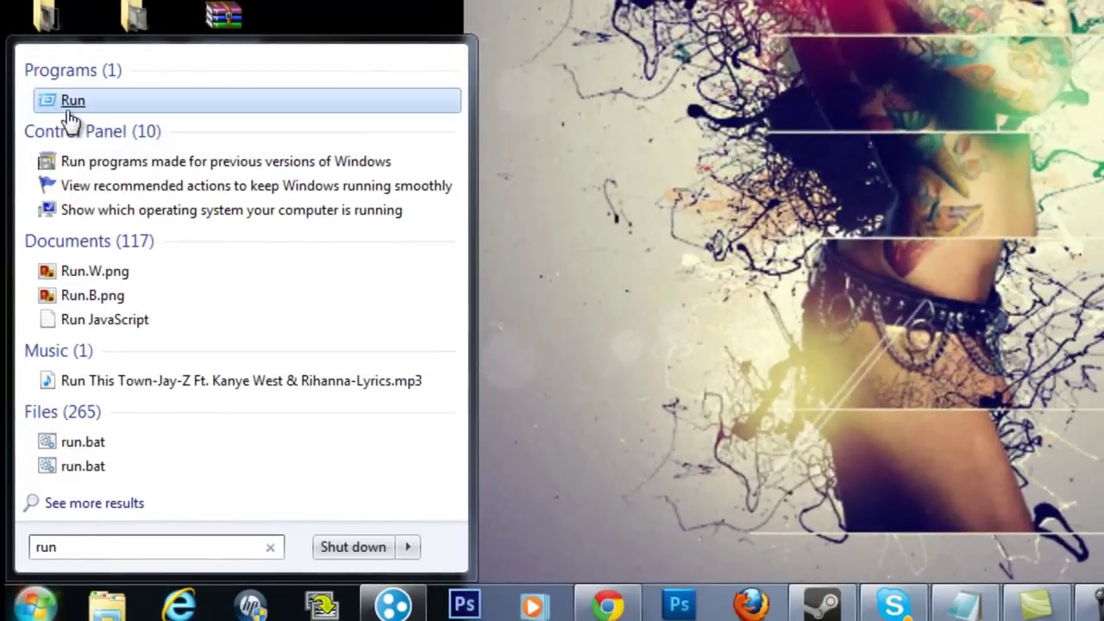
left_click(77, 102)
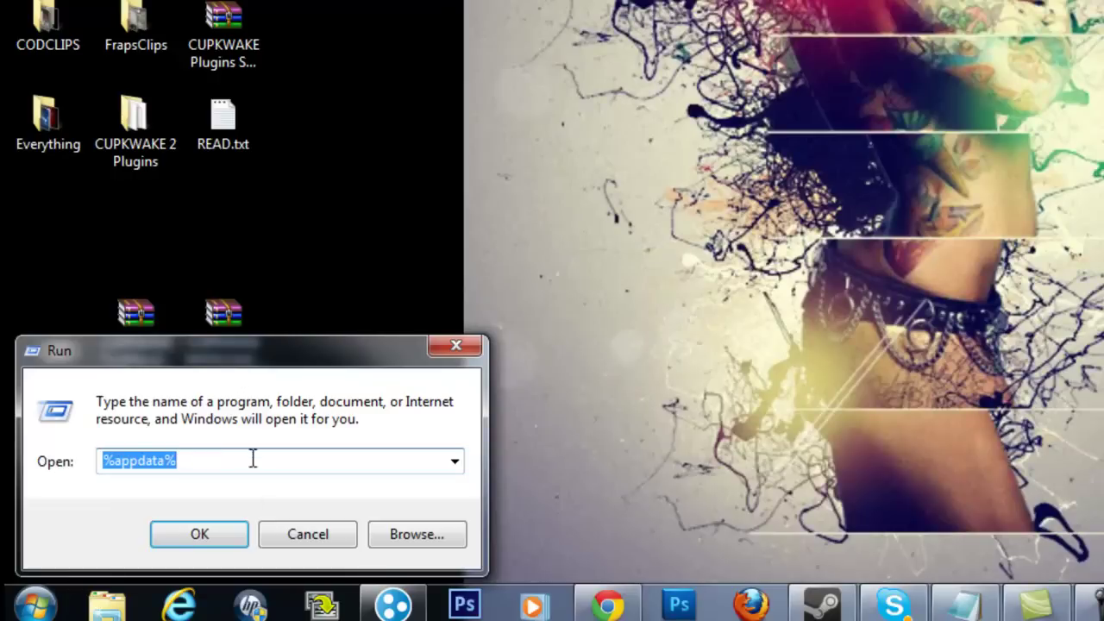
Replace the Run entry with %appdata% and open the Roaming application data folder
left_click_drag(197, 465, 59, 460)
key("BackSpace")
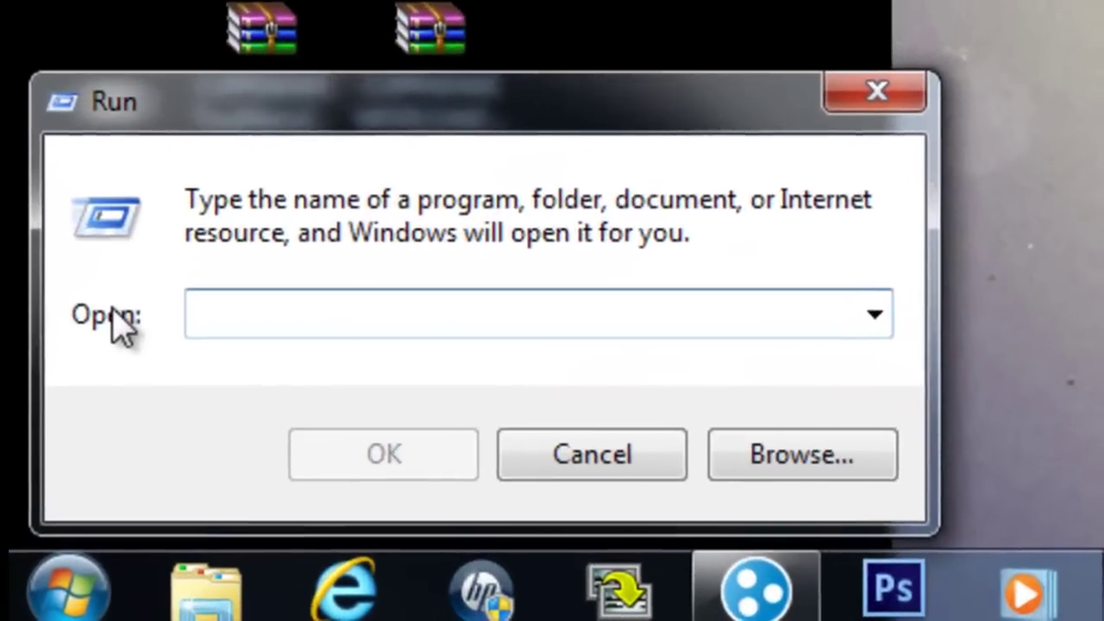
type("%appdata")
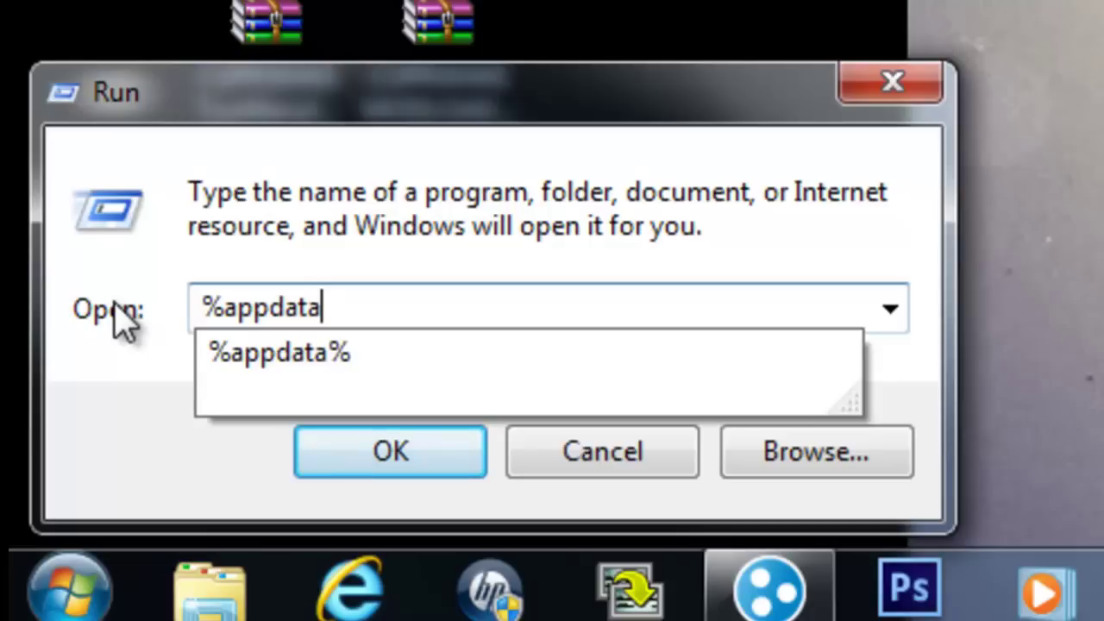
type("%")
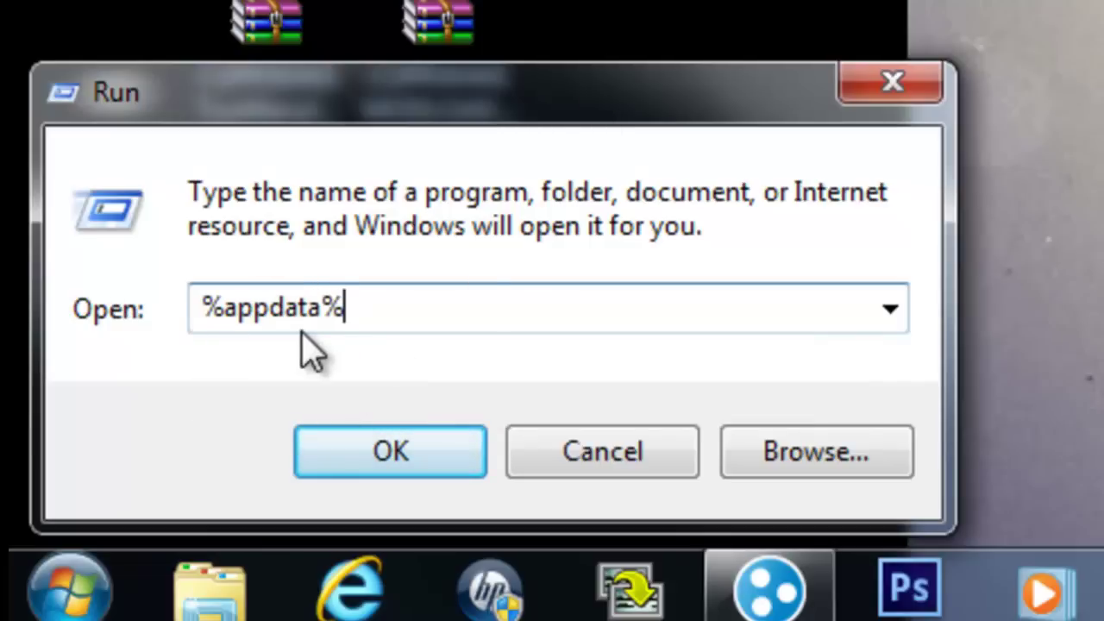
left_click(367, 452)
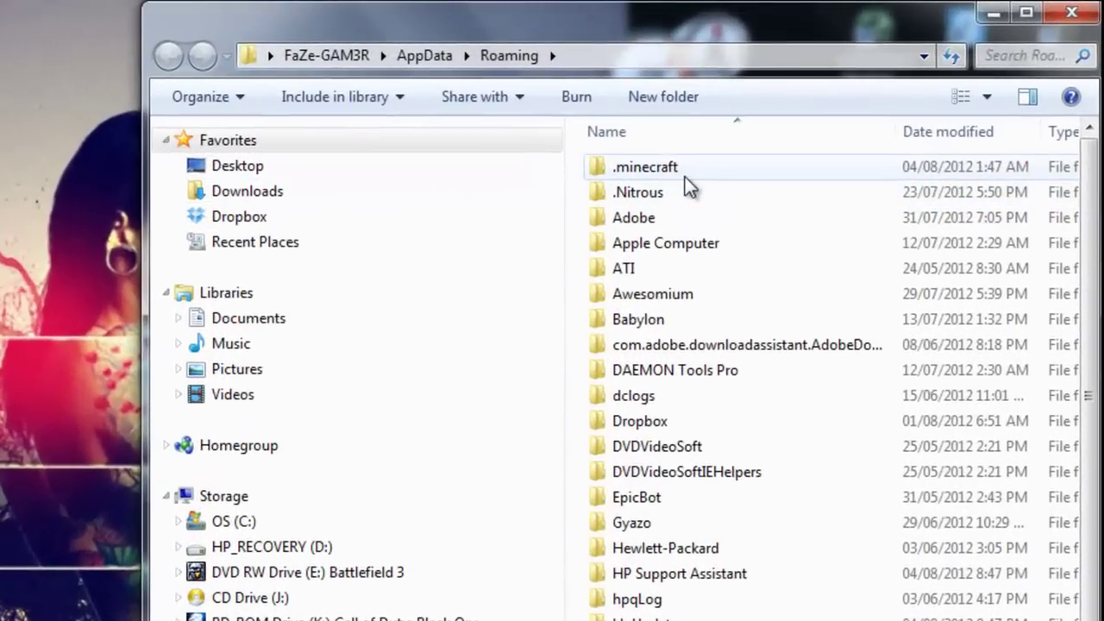
Go to the bin folder inside .minecraft and open minecraft.jar with WinRAR archiver
double_click(685, 175)
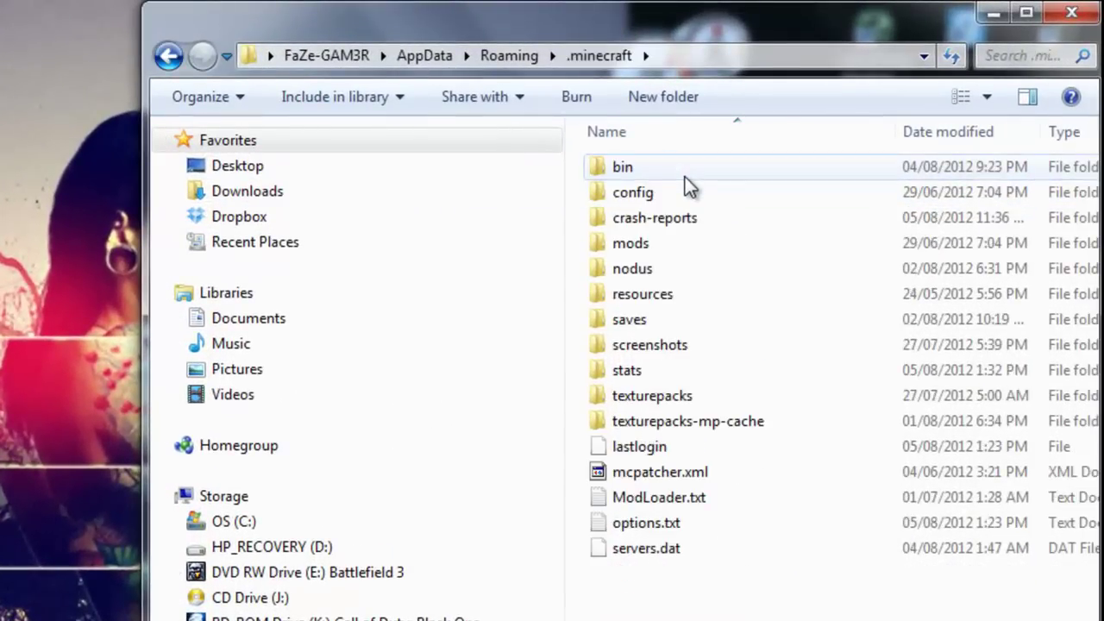
double_click(685, 175)
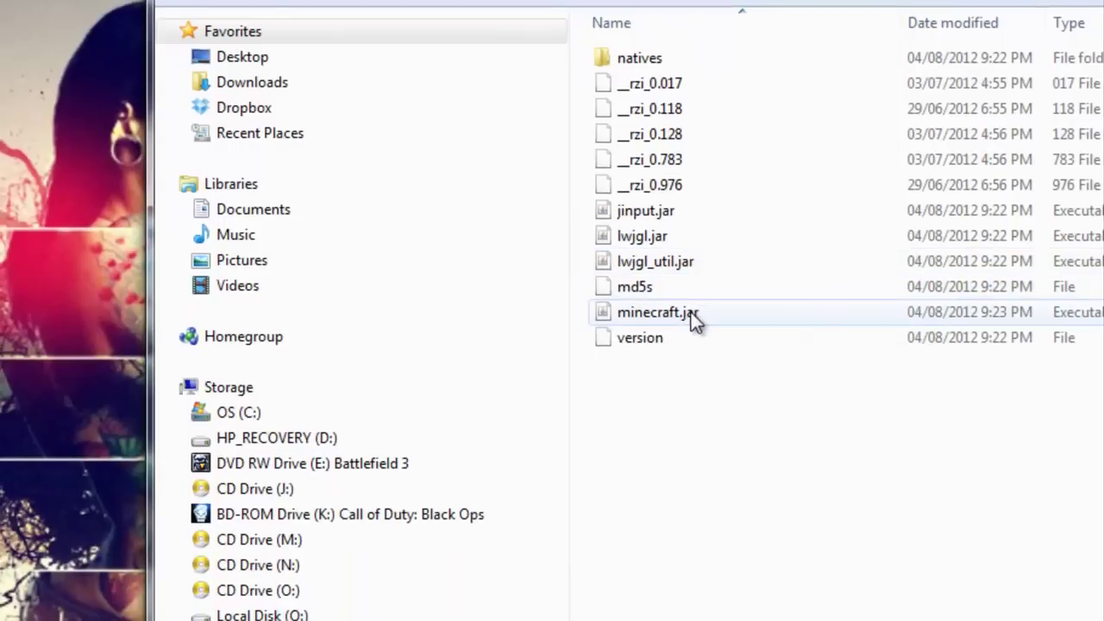
left_click(691, 314)
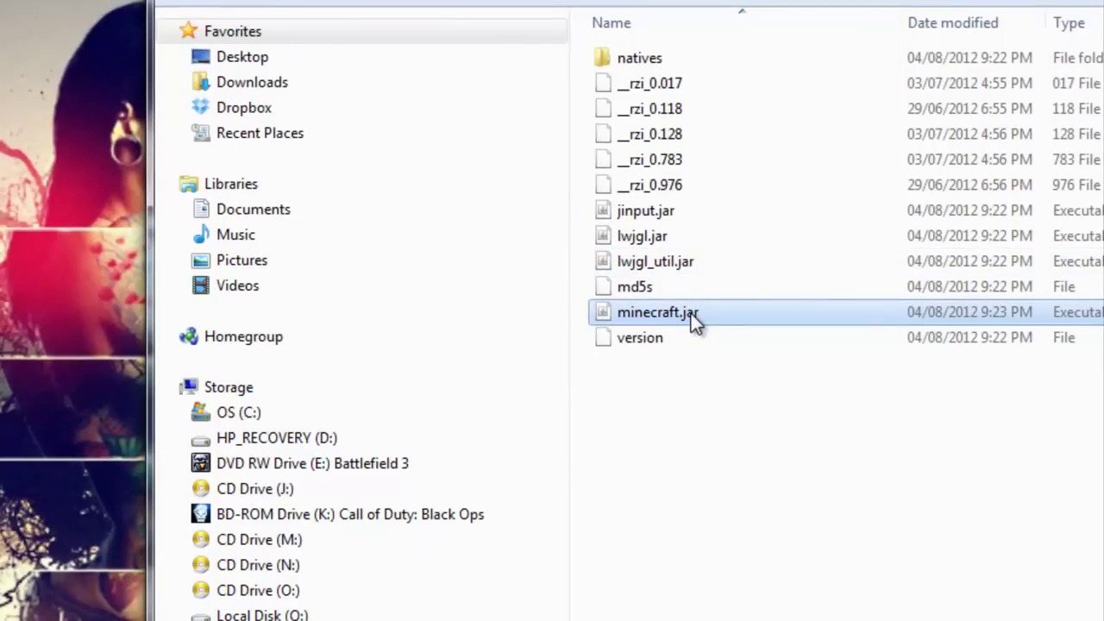
double_click(691, 313)
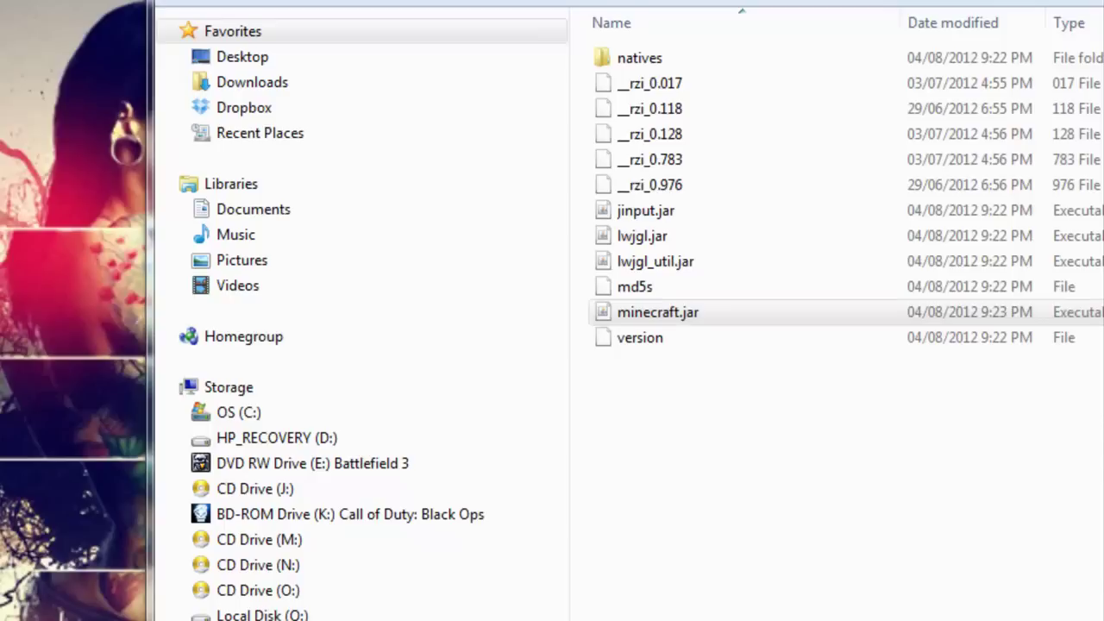
right_click(704, 314)
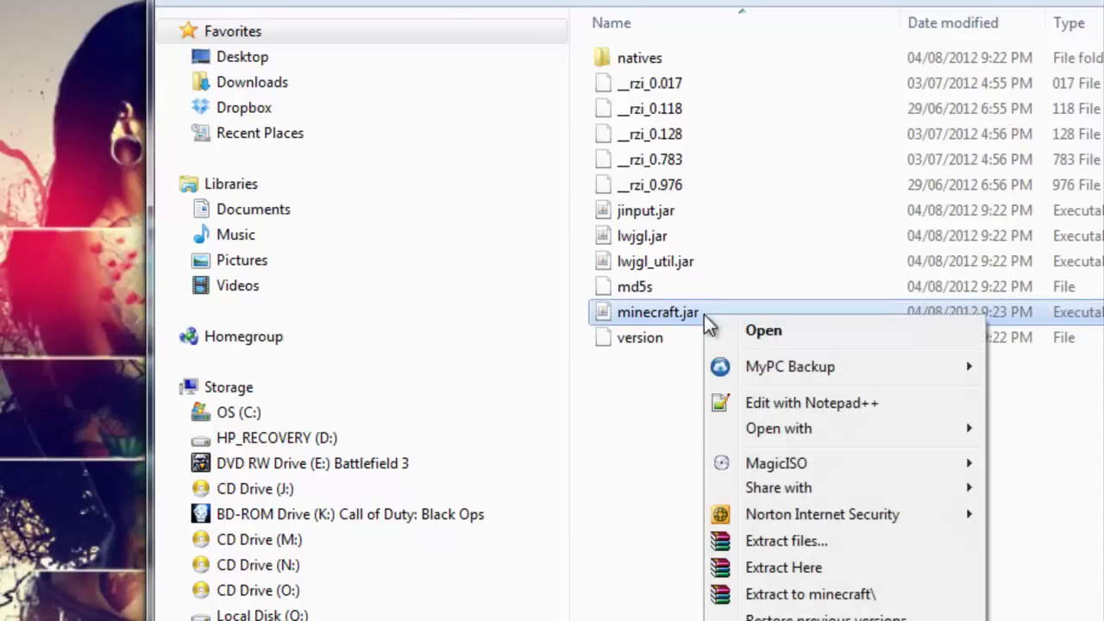
left_click(811, 402)
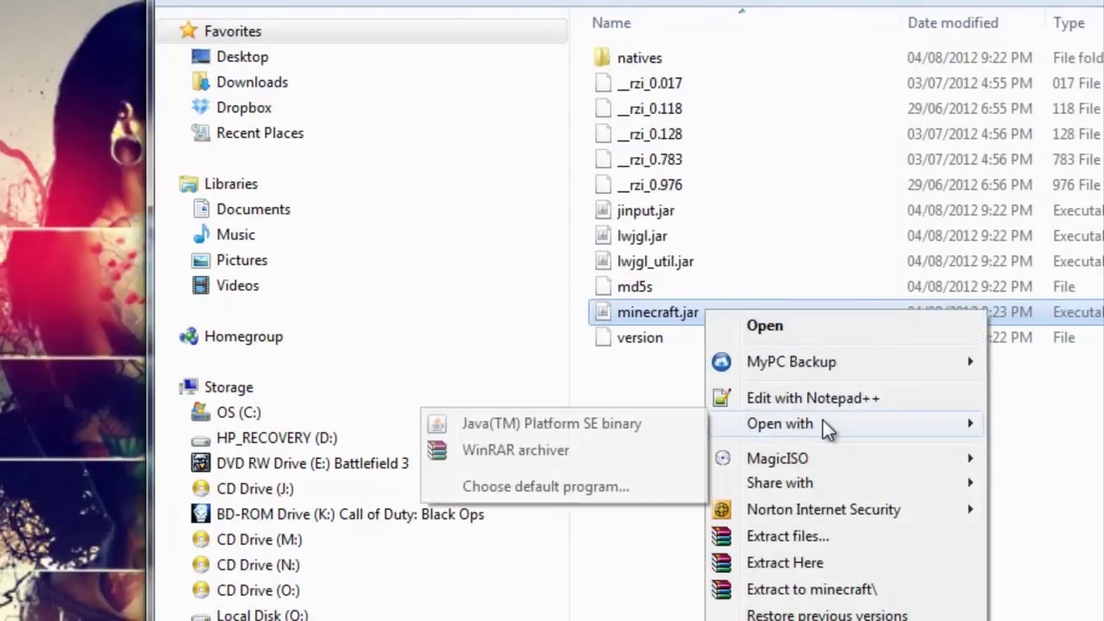
left_click(540, 449)
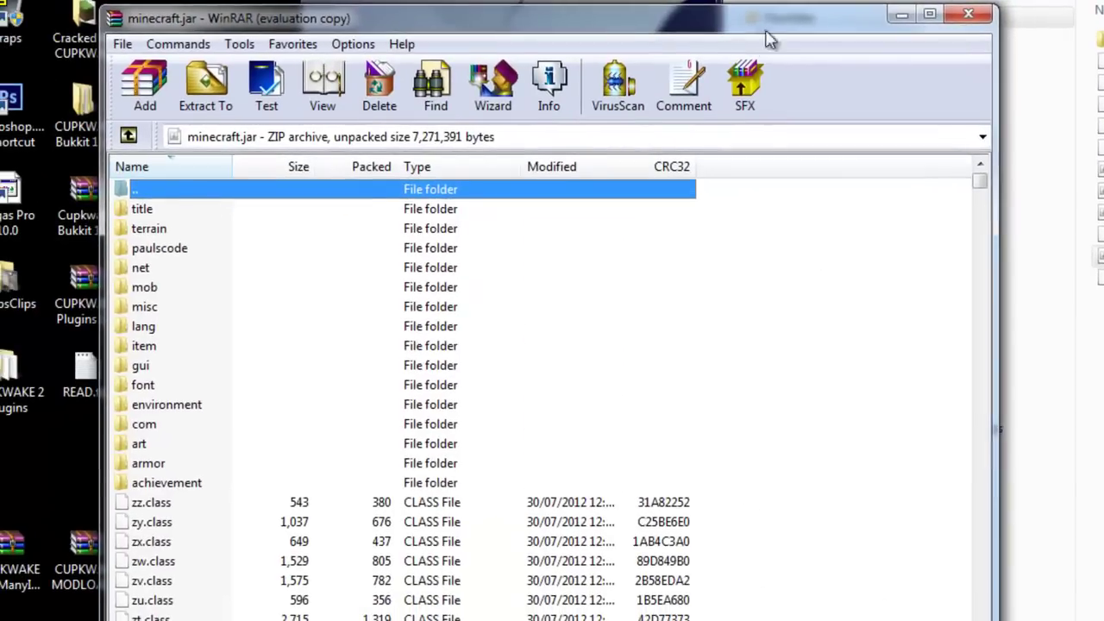
Snap the minecraft.jar archive window to the right half of the screen and clear its file selection
left_click_drag(765, 31, 1103, 0)
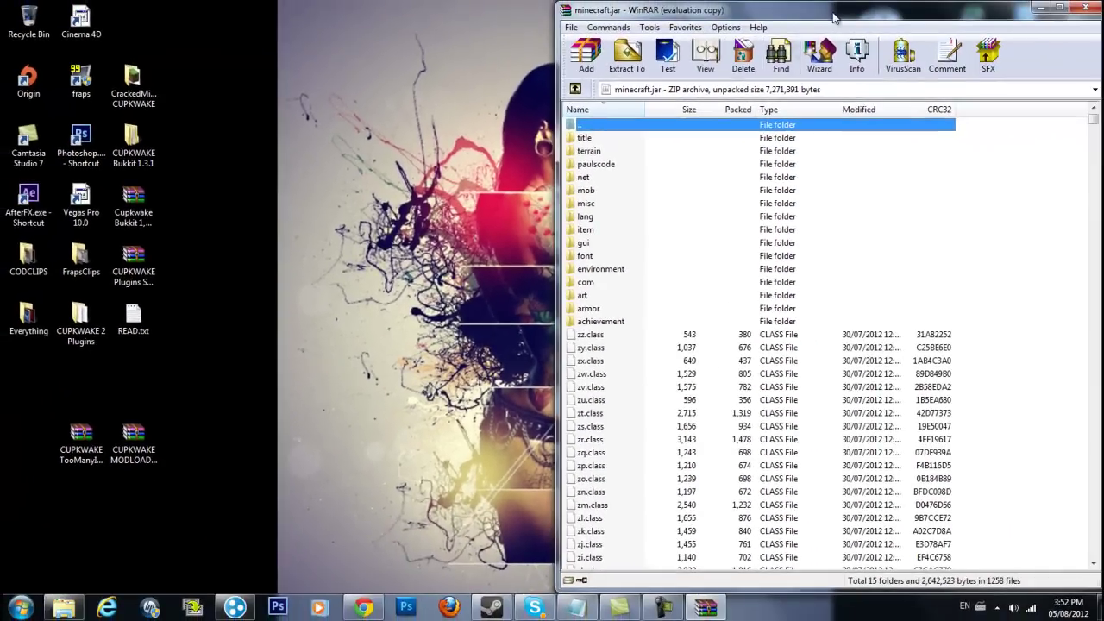
left_click_drag(889, 10, 1103, 112)
left_click_drag(1033, 237, 1080, 279)
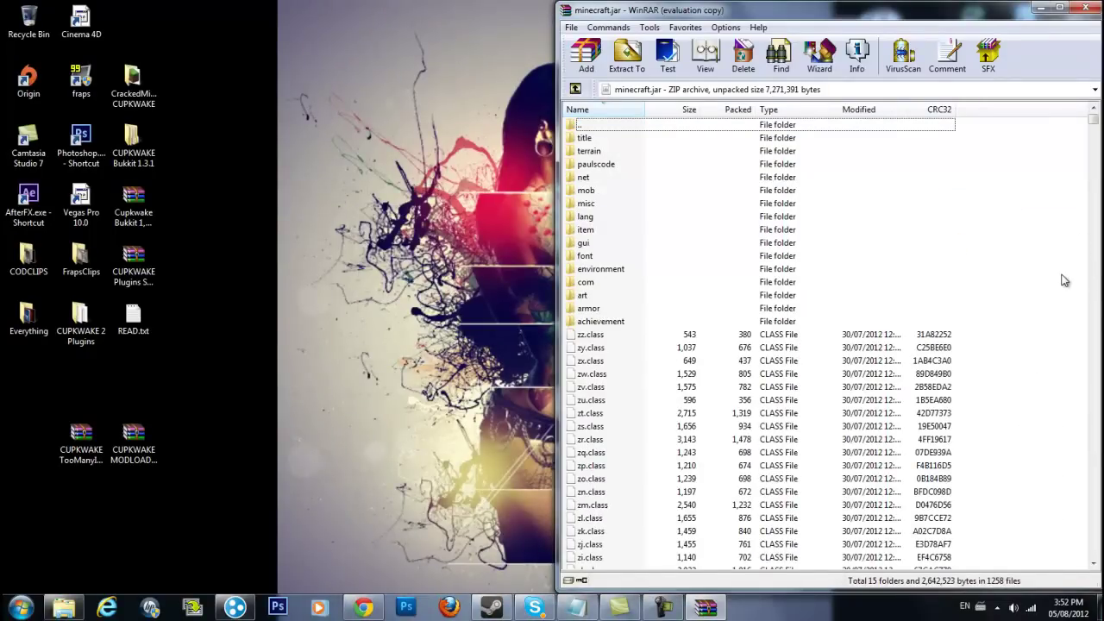
left_click(21, 609)
left_click(83, 365)
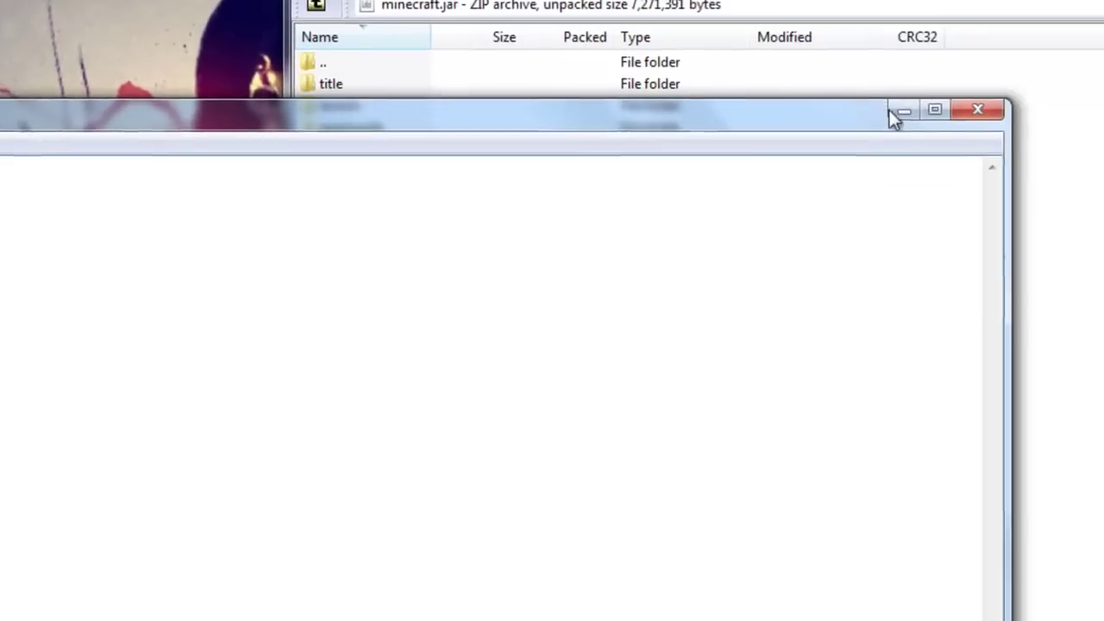
left_click(903, 112)
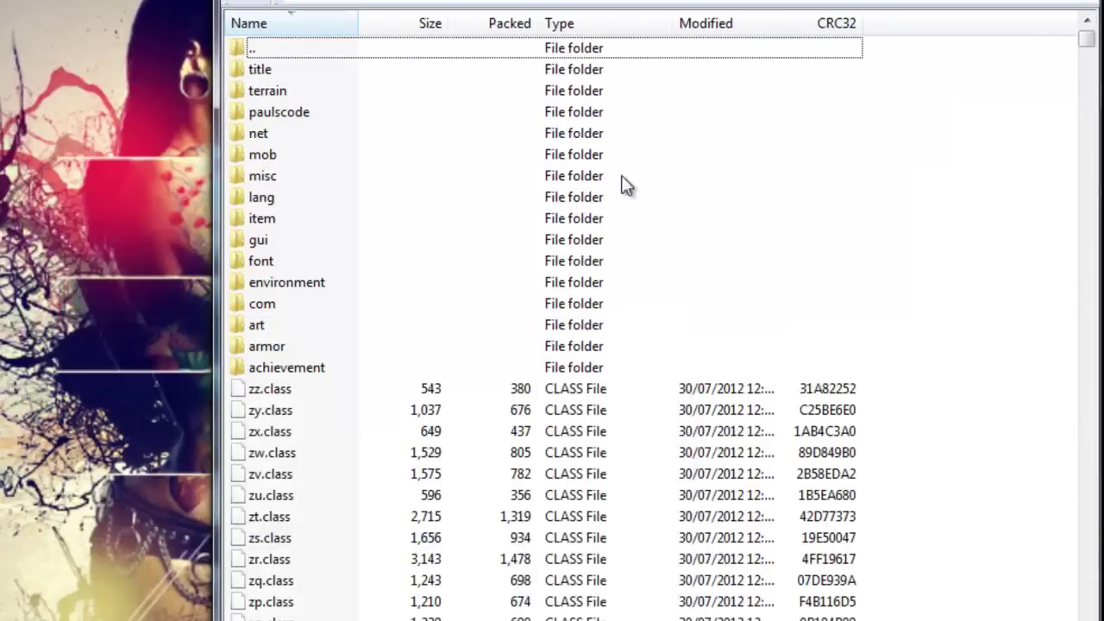
left_click(280, 181)
right_click(328, 182)
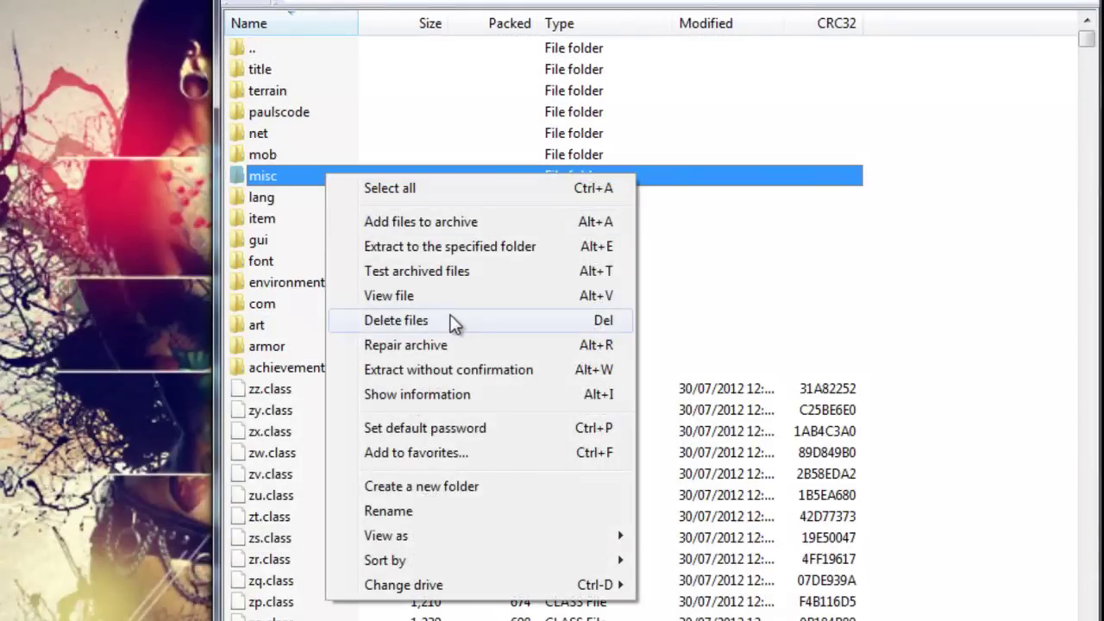
left_click(992, 181)
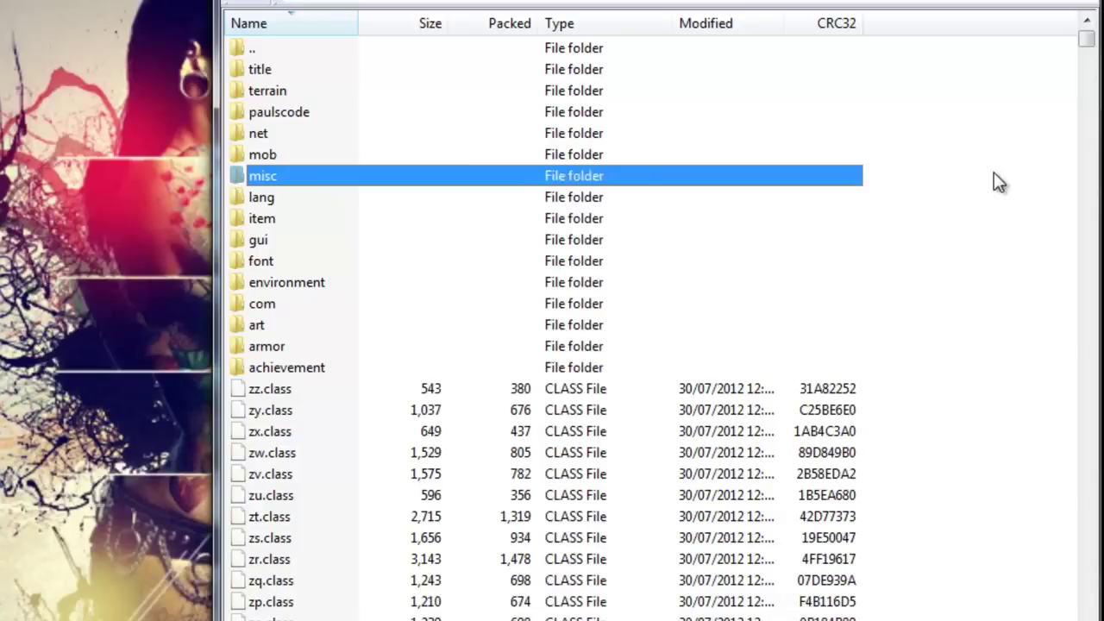
left_click(994, 180)
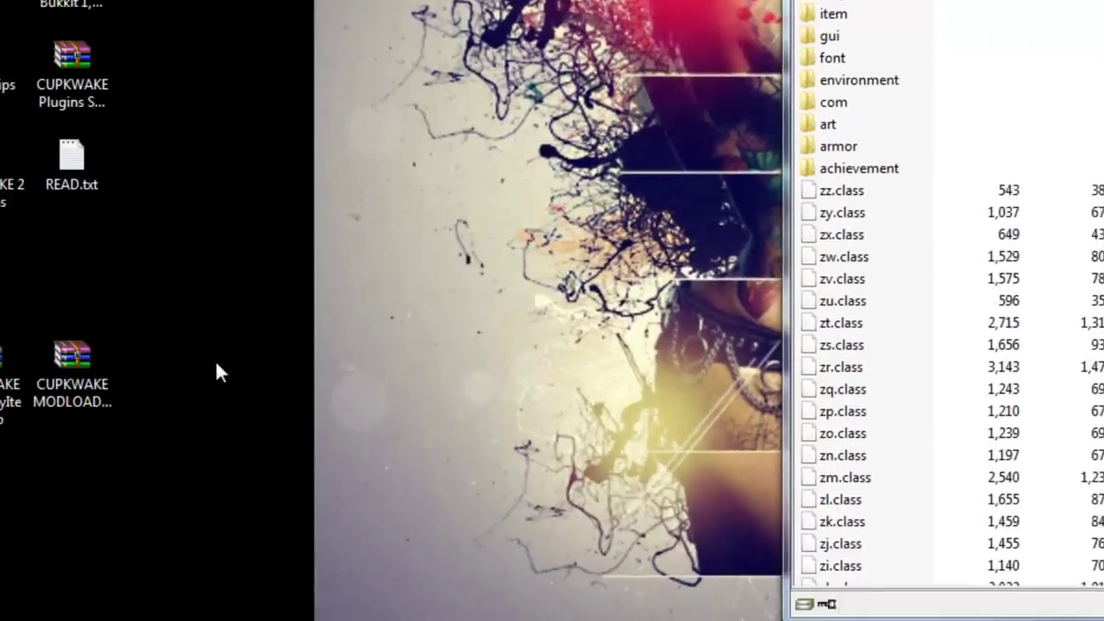
Open CUPKWAKE MODLOADER 1.3.1.zip from the desktop and snap its window beside the minecraft.jar archive window
left_click_drag(377, 252, 219, 361)
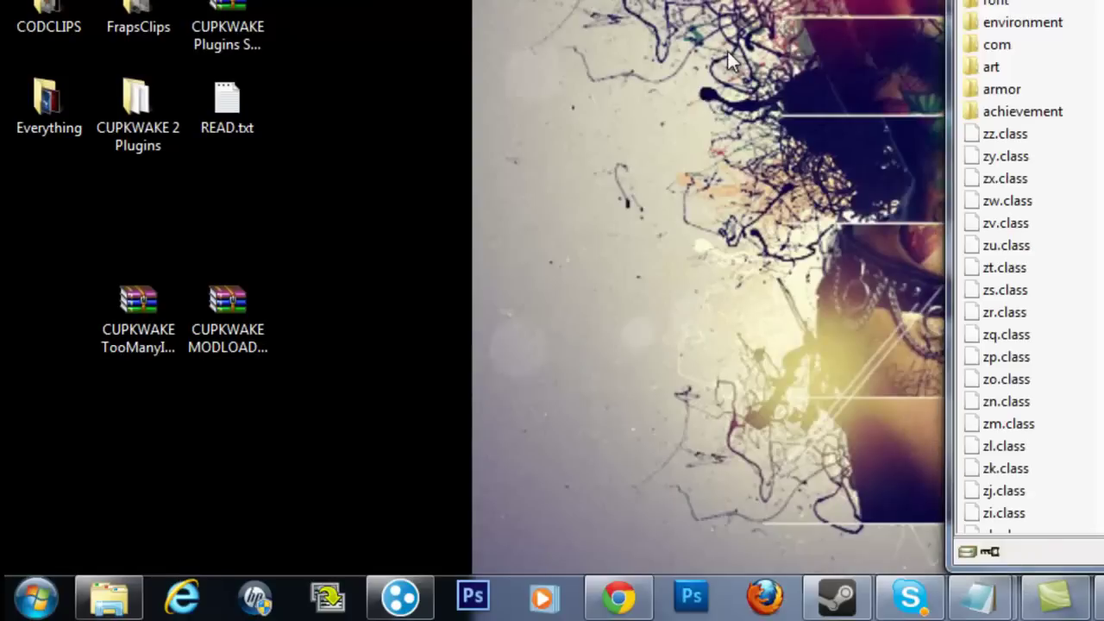
left_click_drag(240, 177, 236, 315)
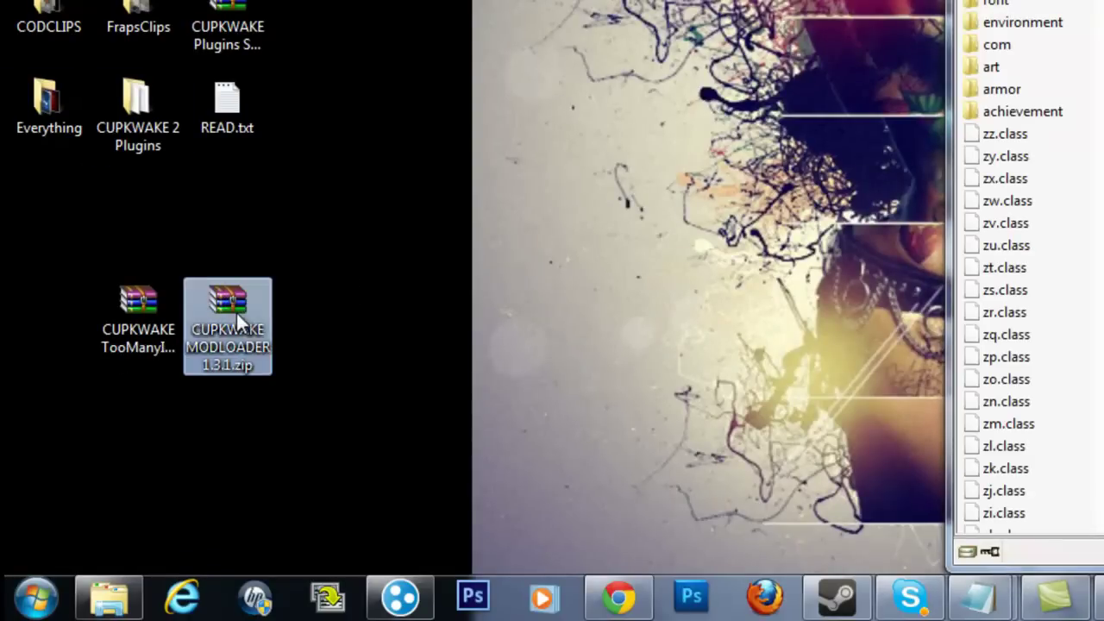
left_click_drag(365, 296, 385, 352)
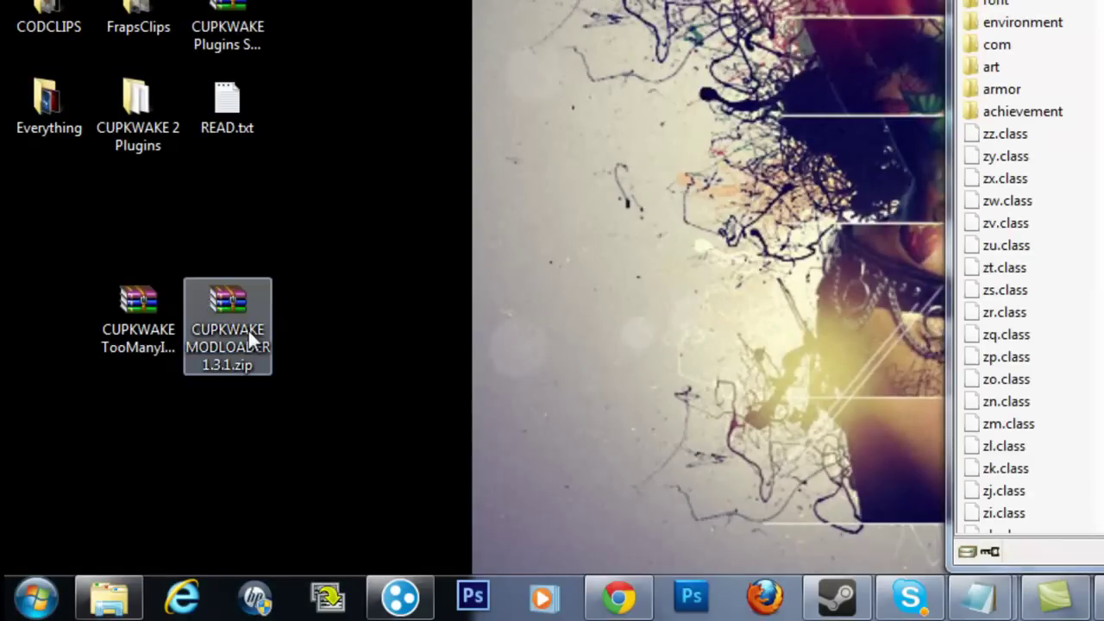
double_click(248, 328)
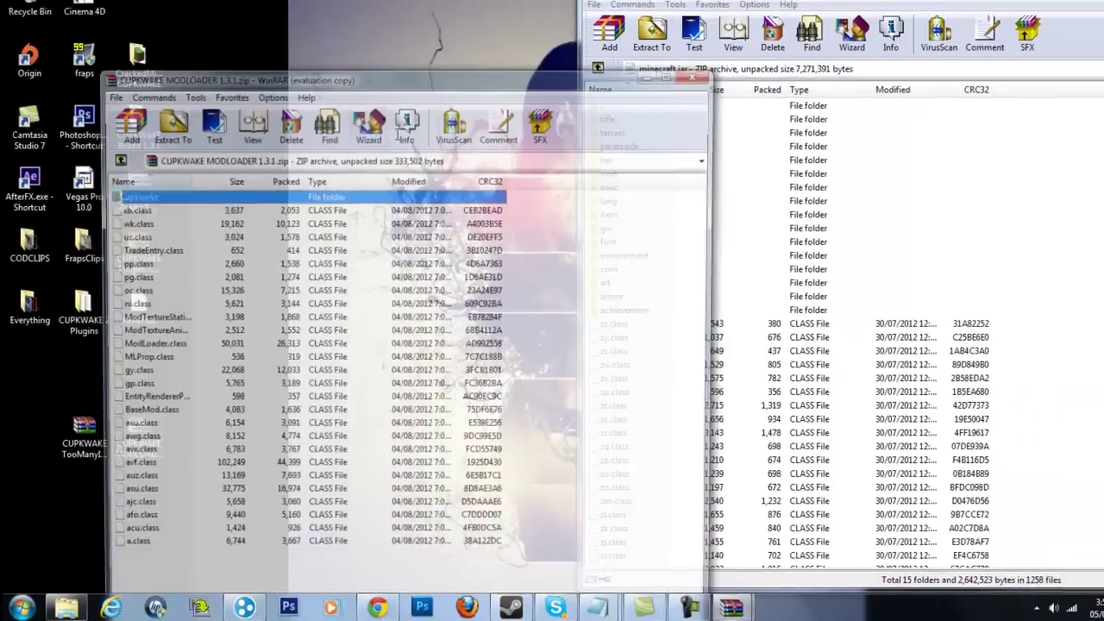
key("super+Left")
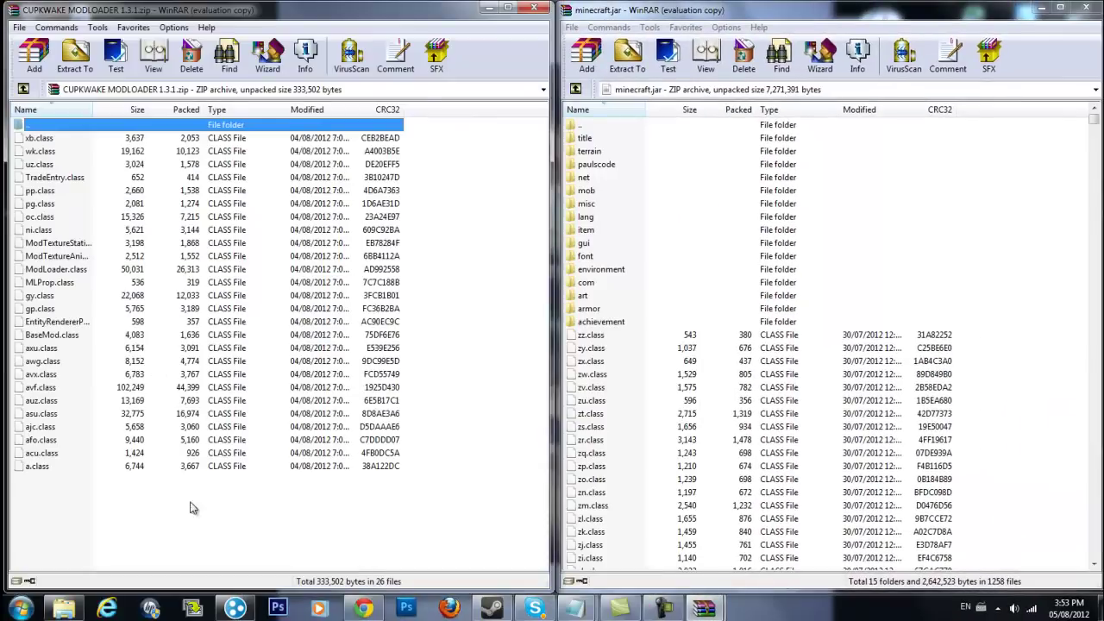
Add all class files from the ModLoader archive to minecraft.jar with the default archive settings, and close the ModLoader archive
left_click_drag(165, 523, 166, 145)
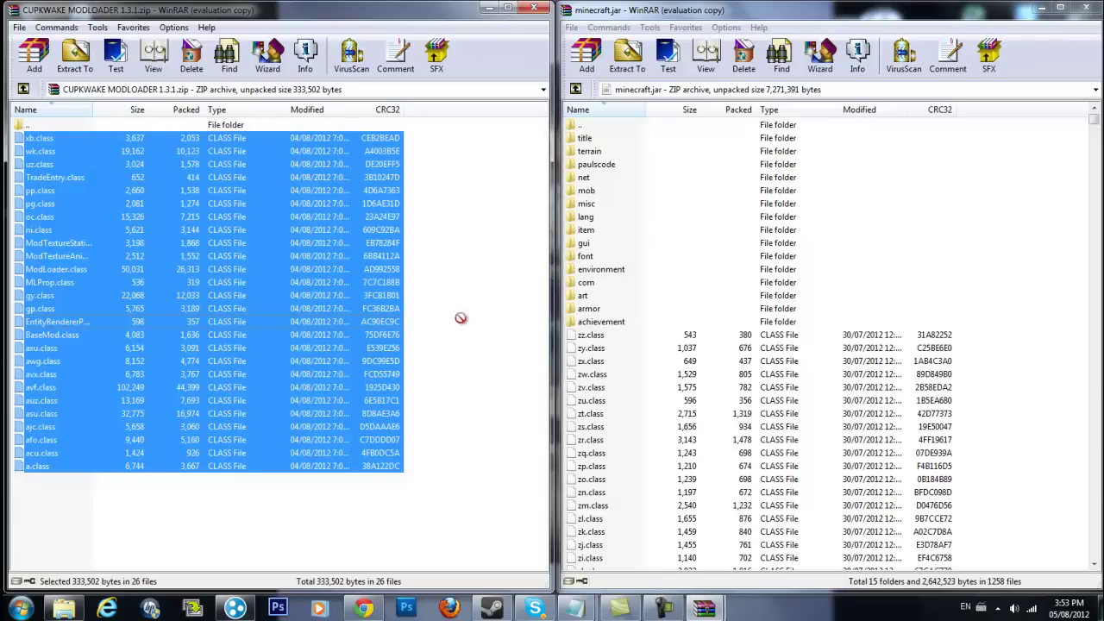
left_click_drag(1034, 276, 1010, 450)
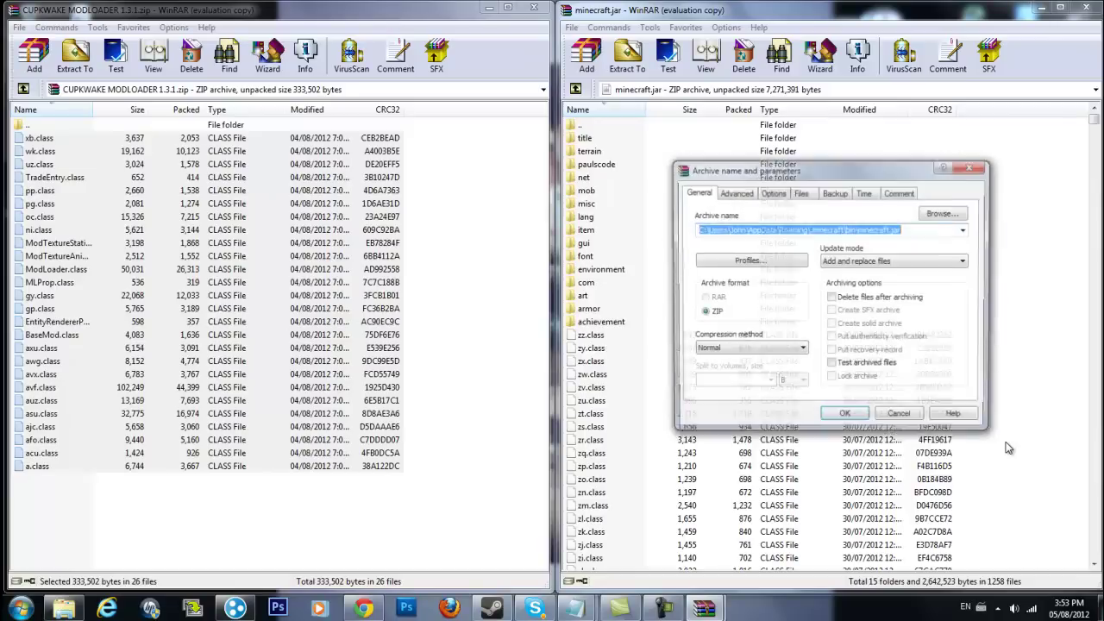
left_click(855, 422)
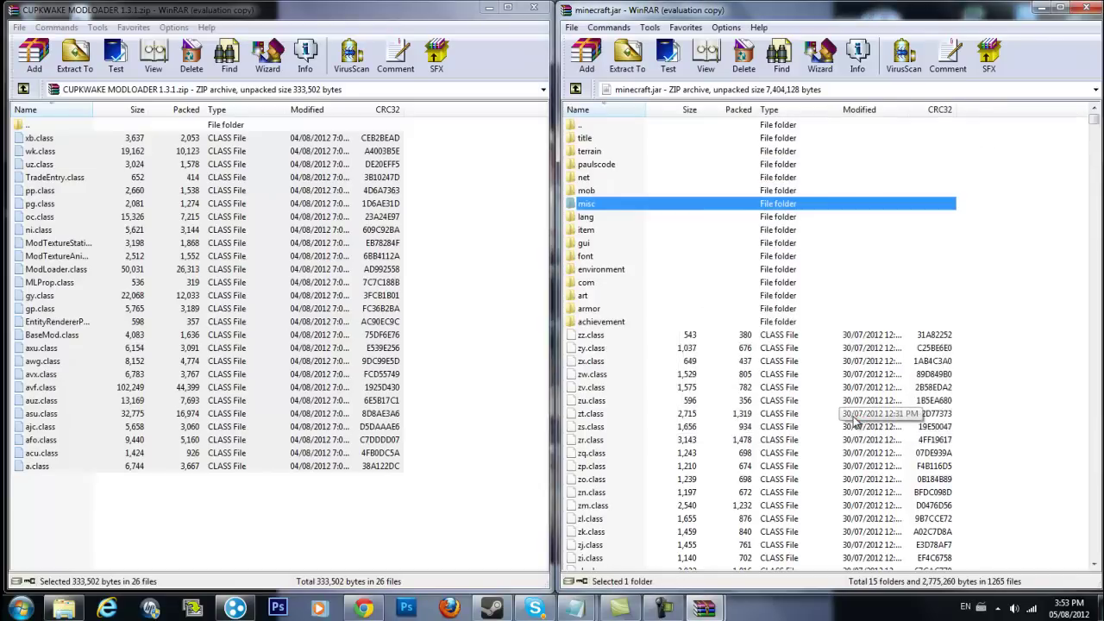
left_click(533, 10)
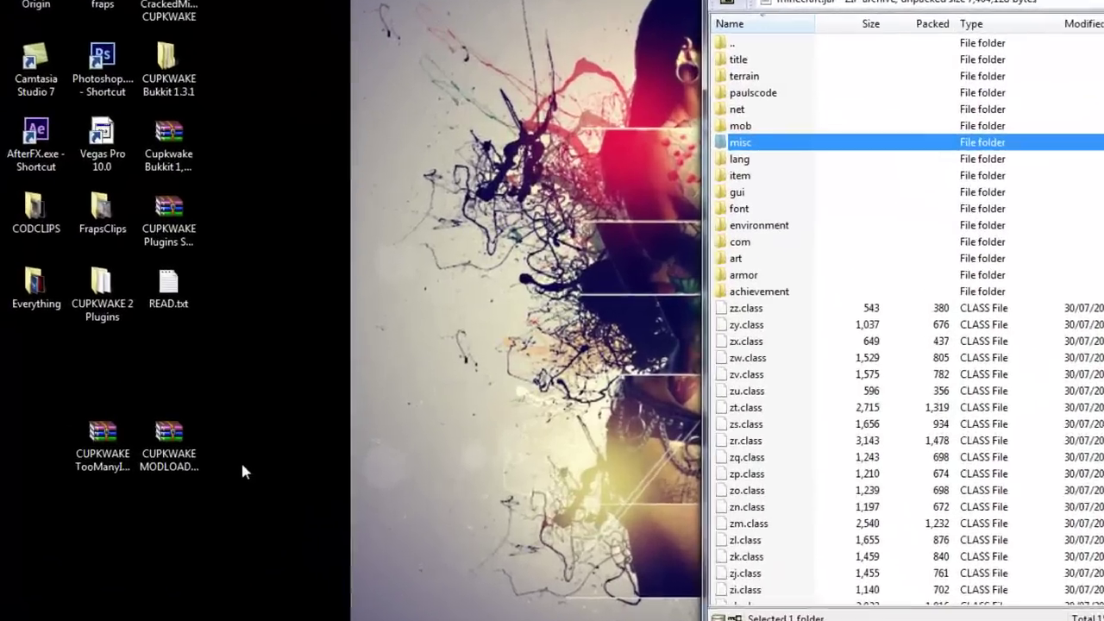
left_click(76, 445)
left_click_drag(32, 388, 81, 526)
left_click_drag(65, 373, 74, 396)
left_click_drag(453, 480, 5, 468)
left_click_drag(5, 334, 70, 523)
left_click_drag(36, 379, 74, 448)
left_click_drag(48, 359, 69, 577)
Open CUPKWAKE TooManyItems.zip beside the minecraft.jar archive and add all its files to minecraft.jar with the default archive settings
double_click(121, 458)
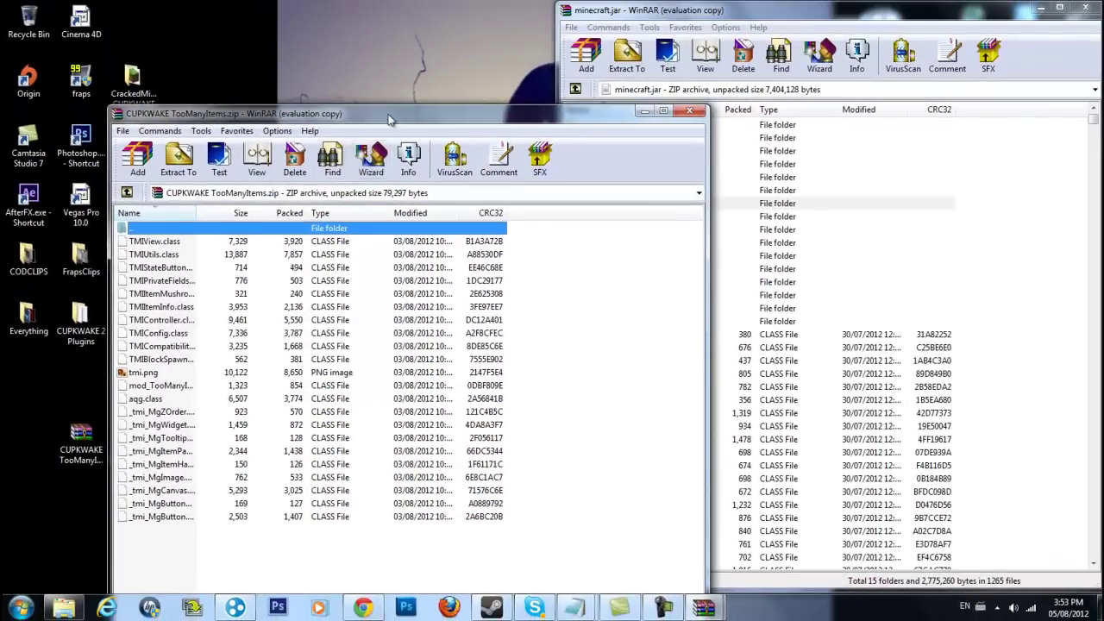
left_click_drag(390, 116, 2, 298)
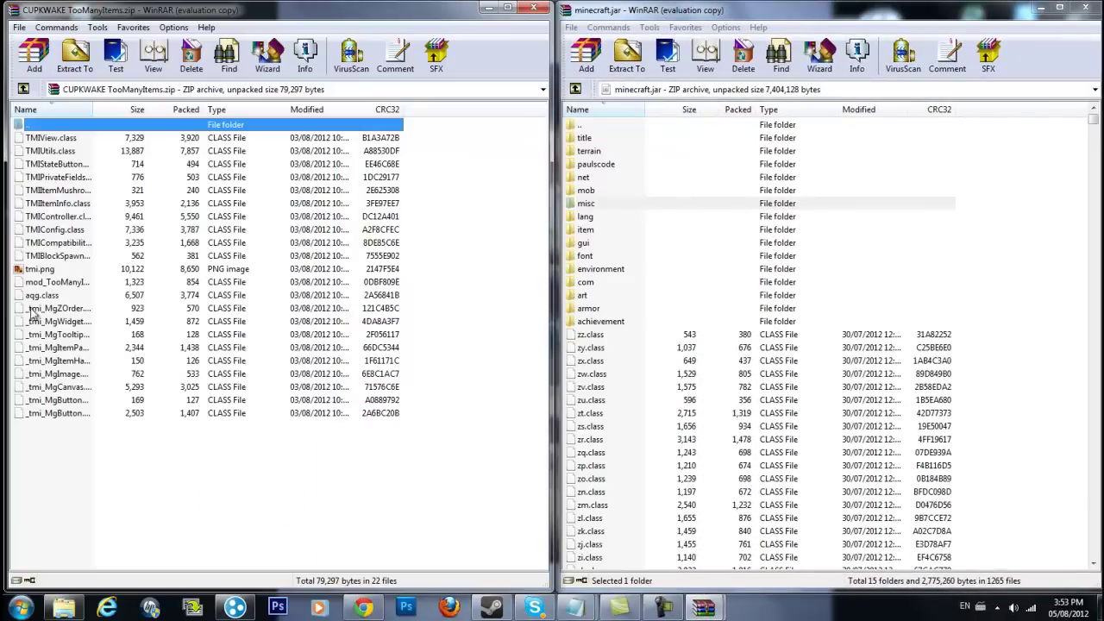
left_click_drag(94, 499, 1030, 347)
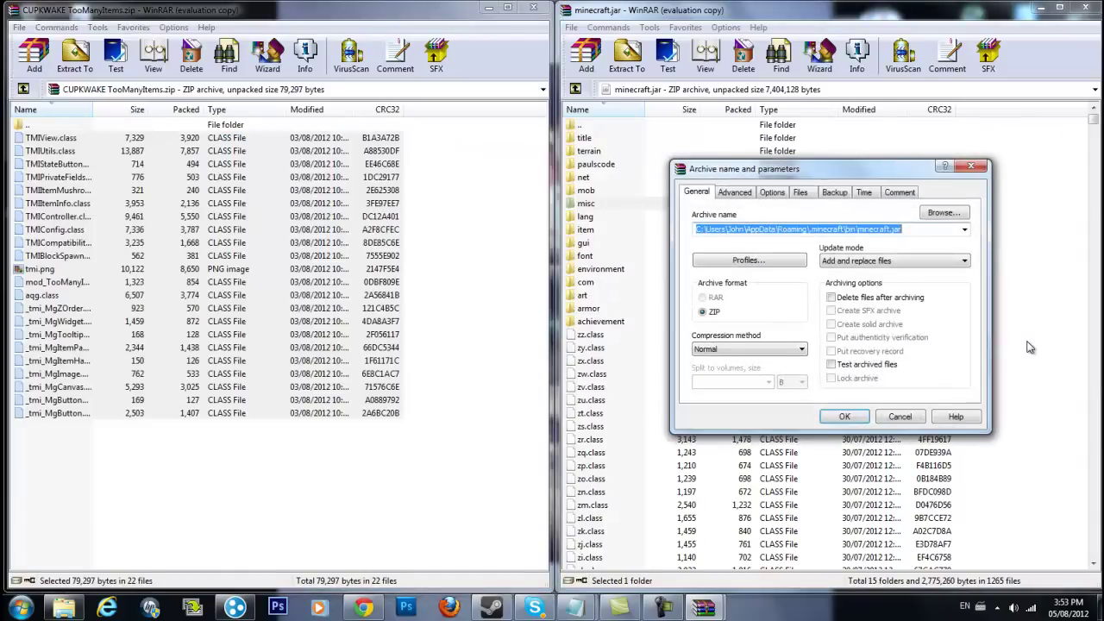
left_click(845, 416)
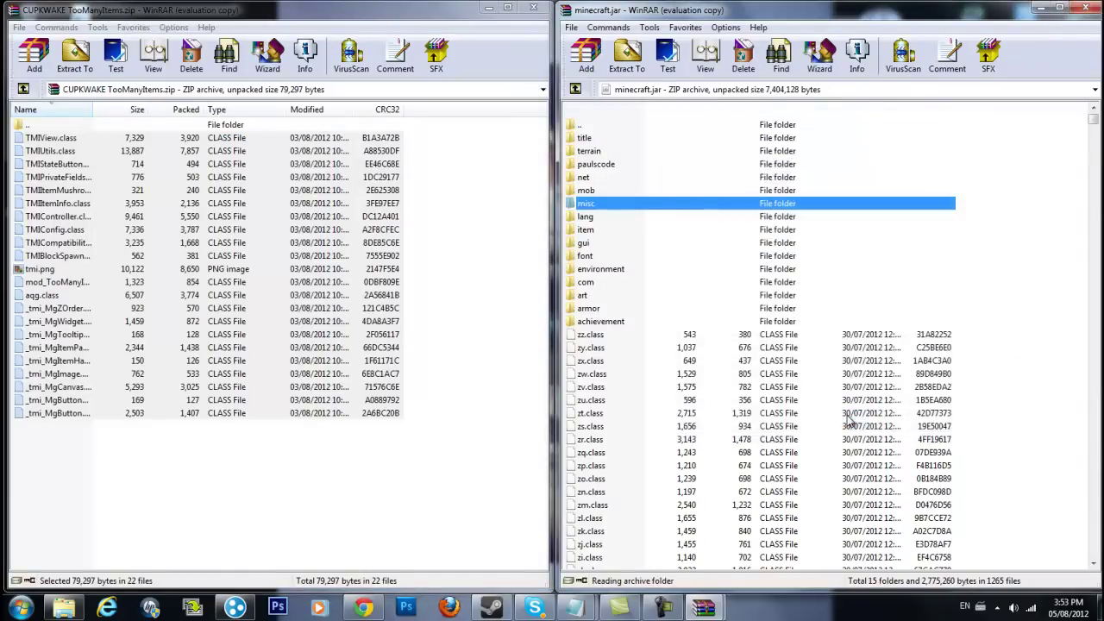
Close the TooManyItems archive, the minecraft.jar archive and the bin folder window
left_click(534, 9)
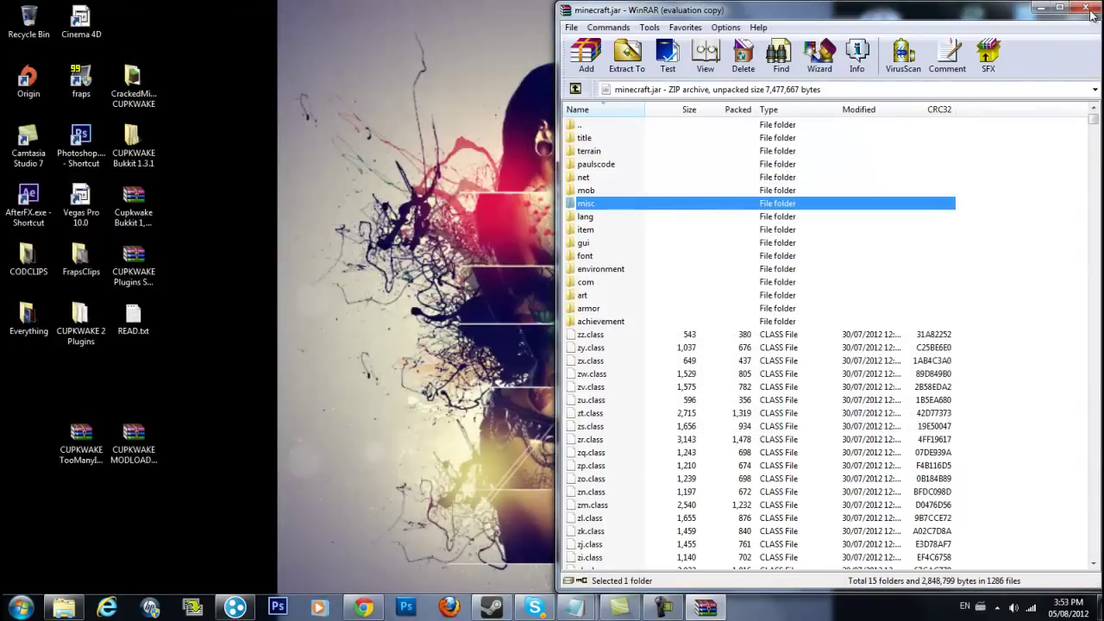
left_click(1086, 8)
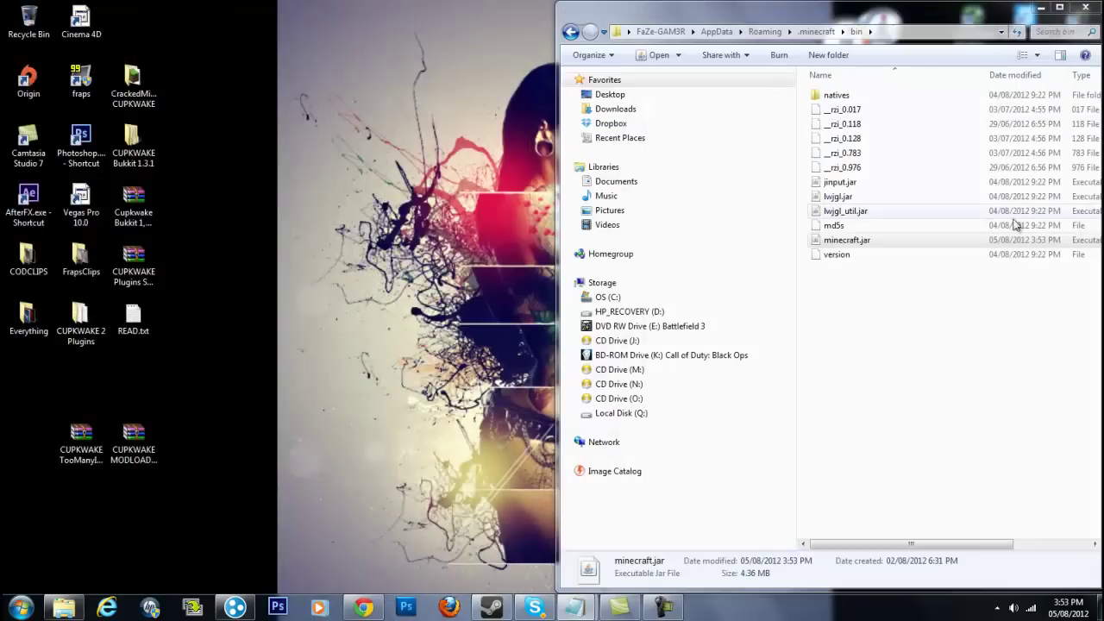
left_click(1080, 8)
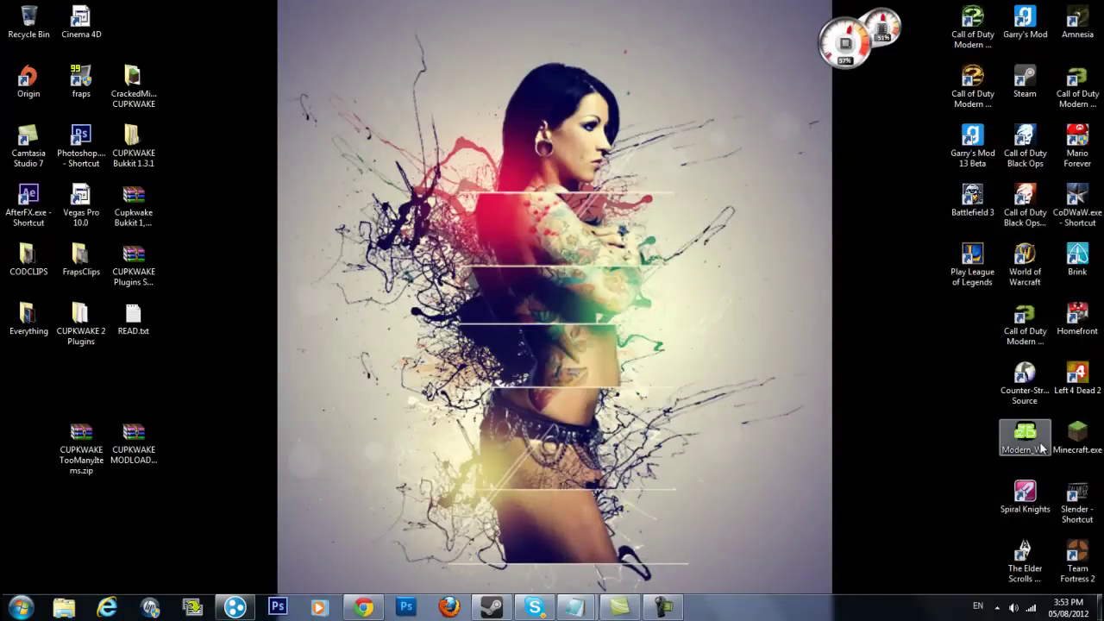
Start Minecraft.exe from the desktop and pause the screen recording once the launcher is open
double_click(1078, 435)
left_click(578, 327)
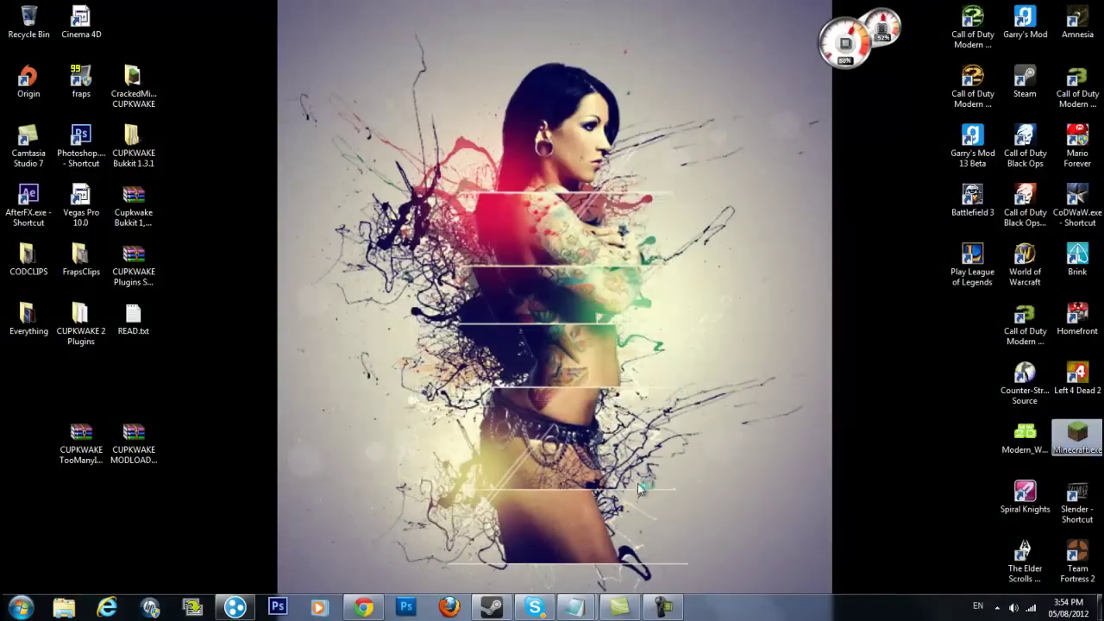
left_click(660, 609)
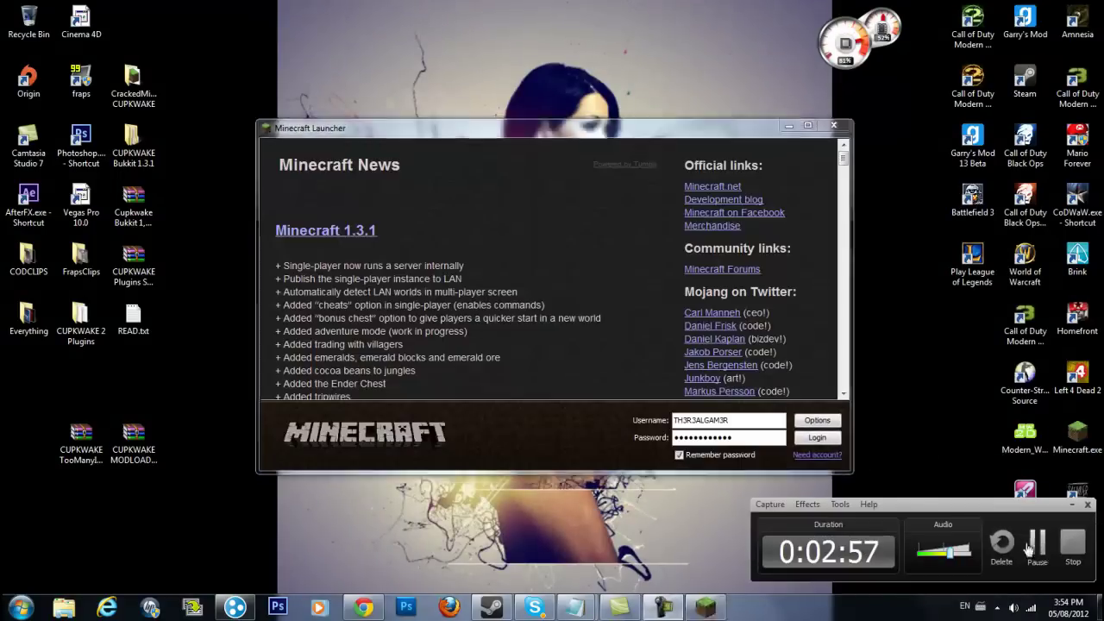
left_click(1038, 553)
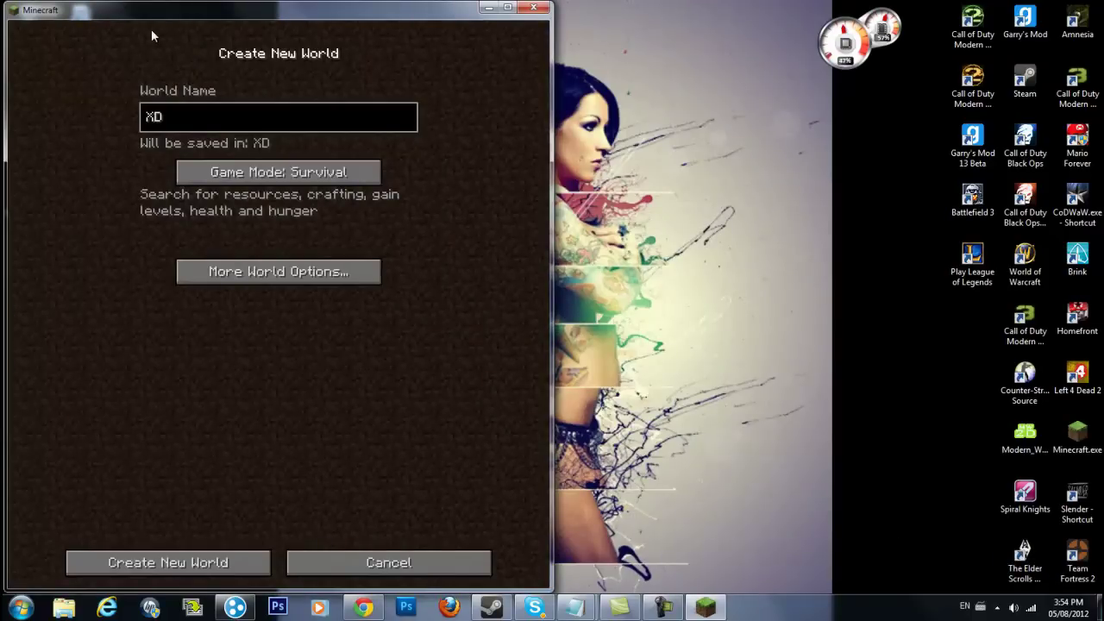
Maximize the Minecraft window and create the new survival world named XD
left_click_drag(199, 11, 272, 1)
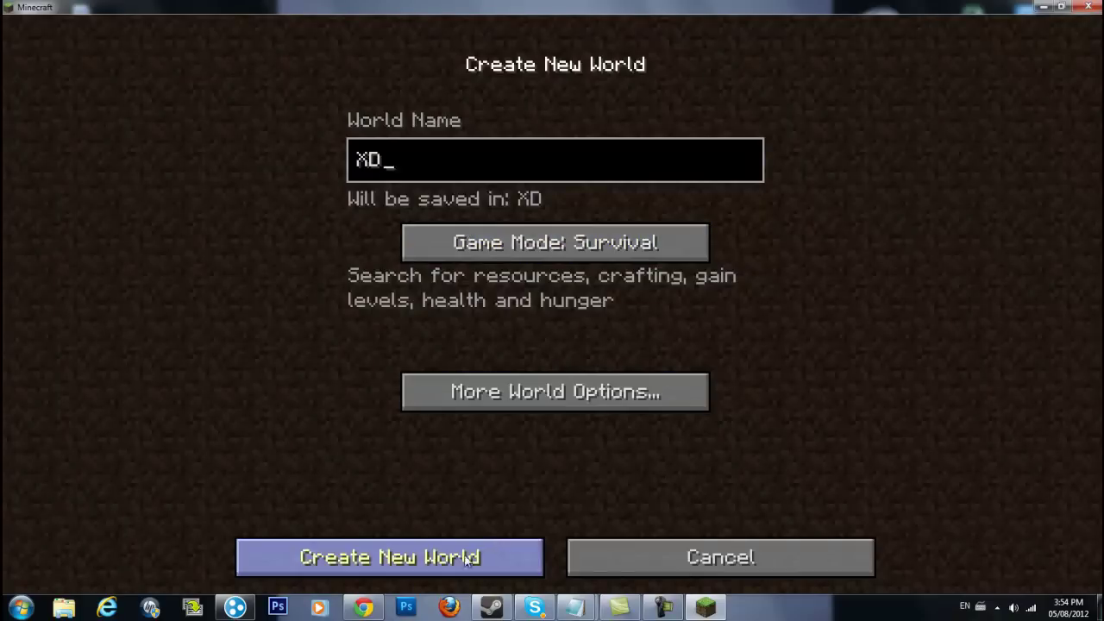
left_click(390, 557)
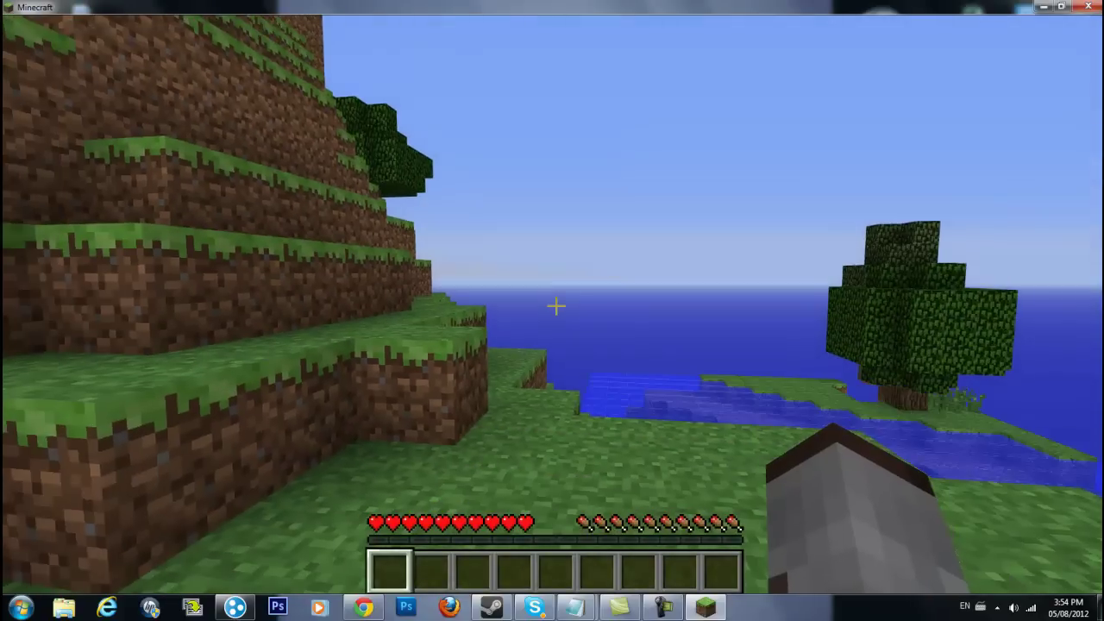
Open and close the inventory repeatedly to check for the TooManyItems item list and the ModLoader status
key("e")
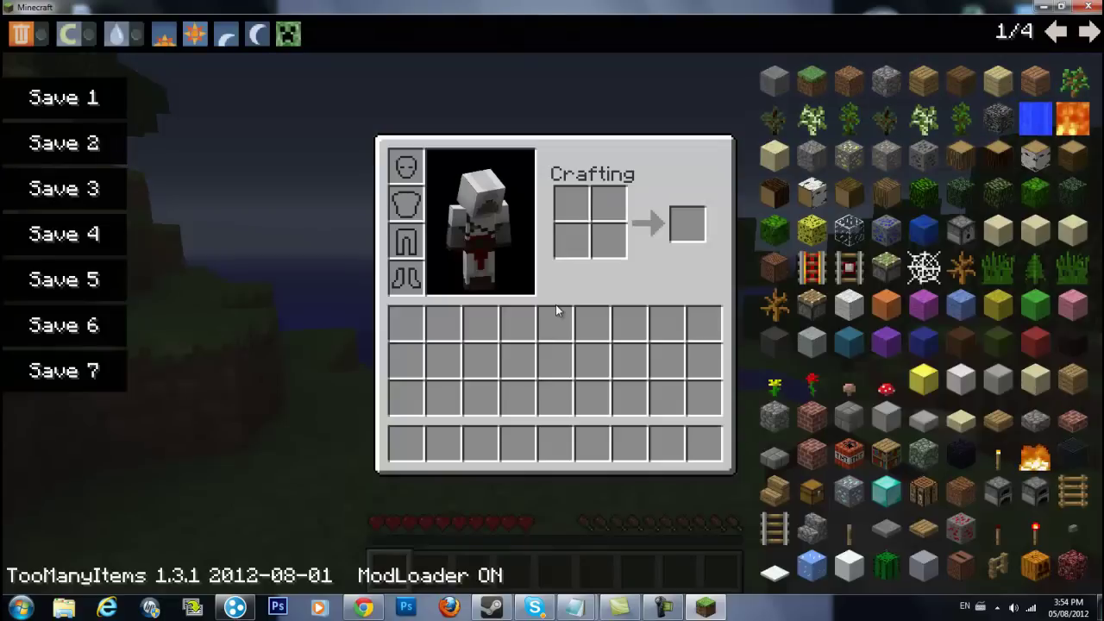
key("e")
key("e")
key("e")
key("e")
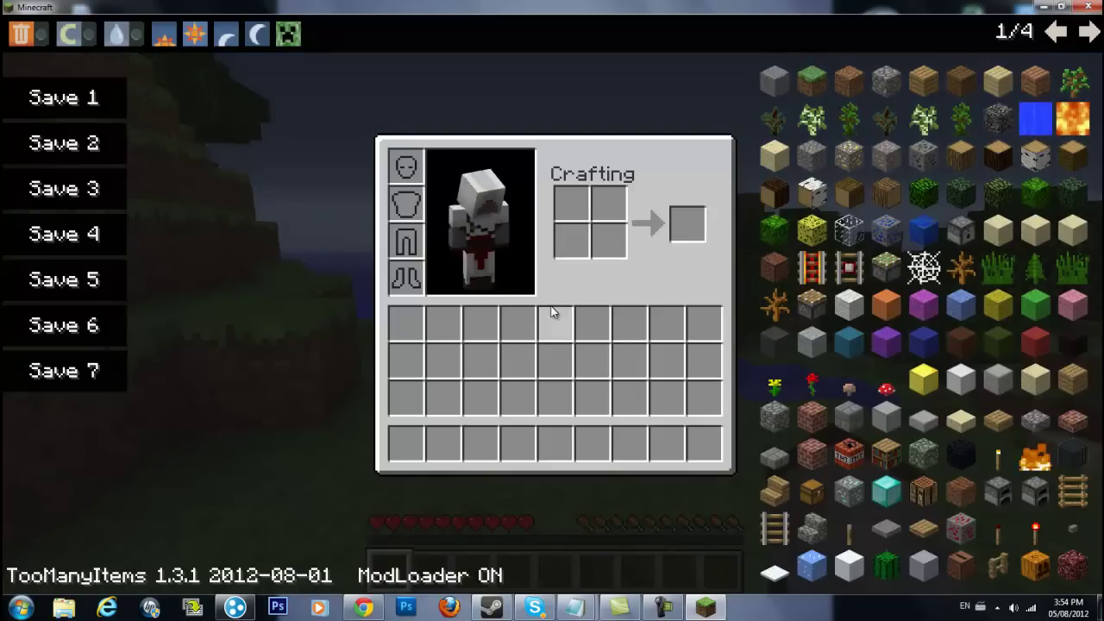
key("e")
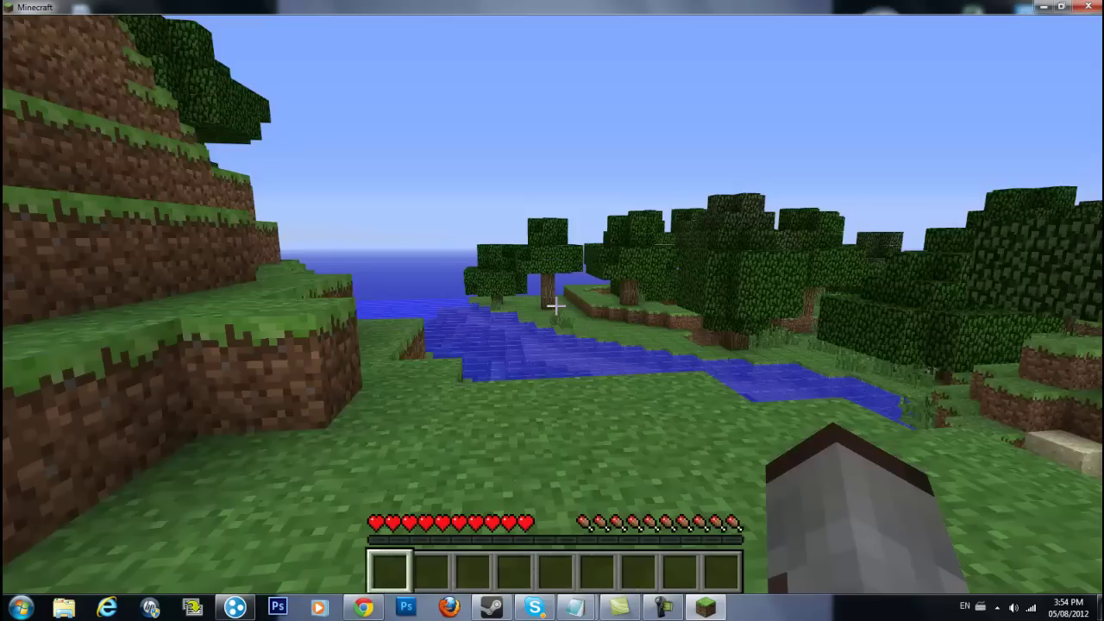
Walk and jump up the grassy dirt hillside near the starting point
key("w")
key("space")
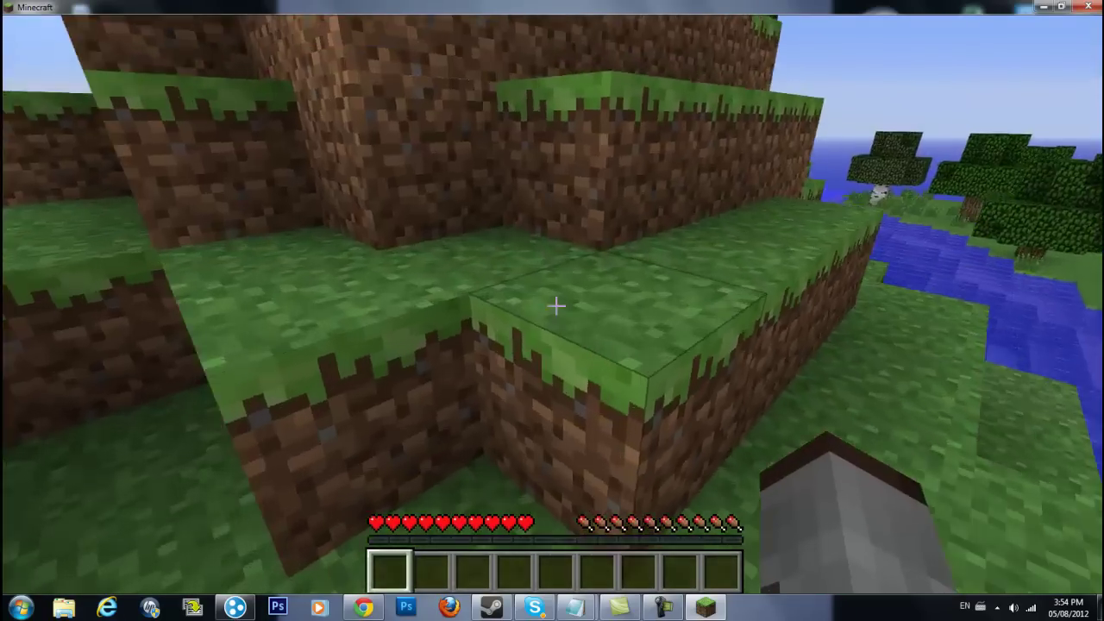
key("w")
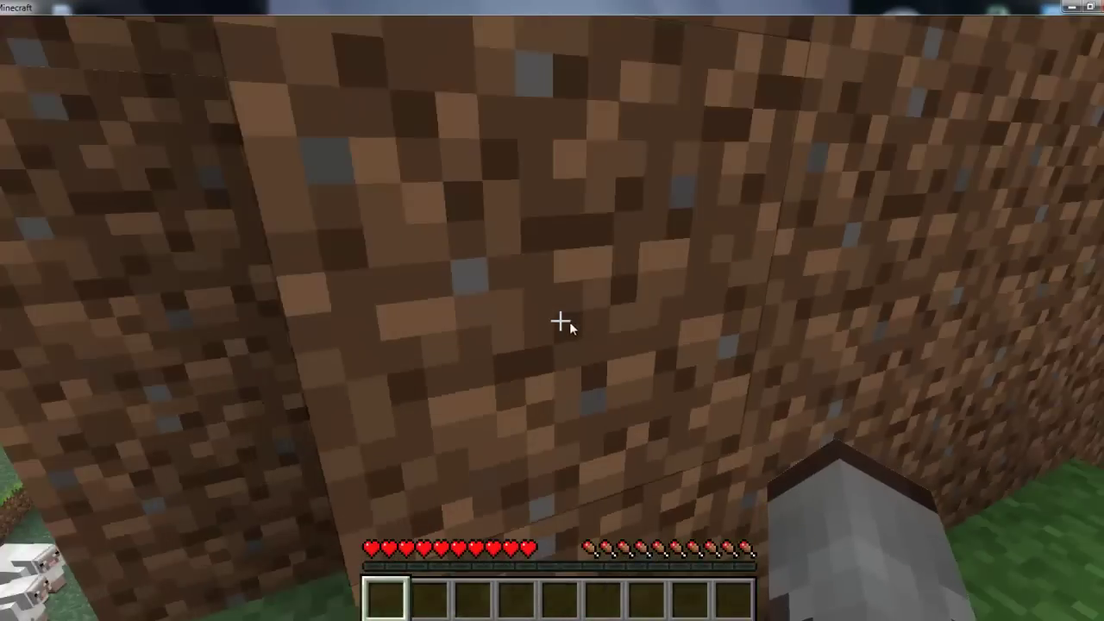
Try the TooManyItems rain/snow toggle from the inventory, switching it on and off, and return to the world
key("e")
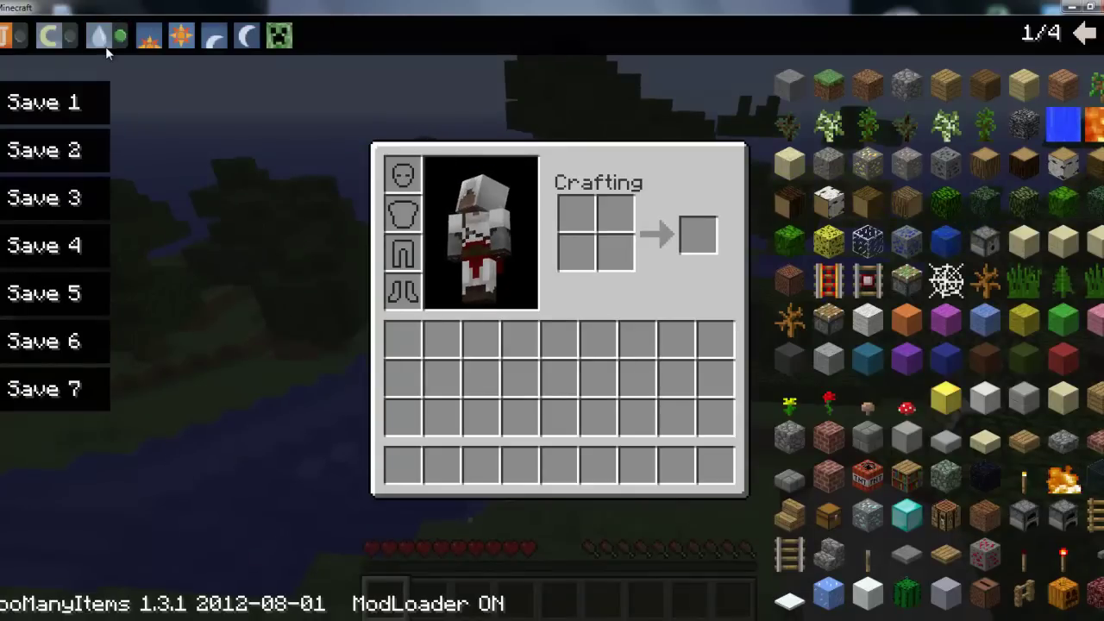
left_click(105, 47)
left_click(105, 46)
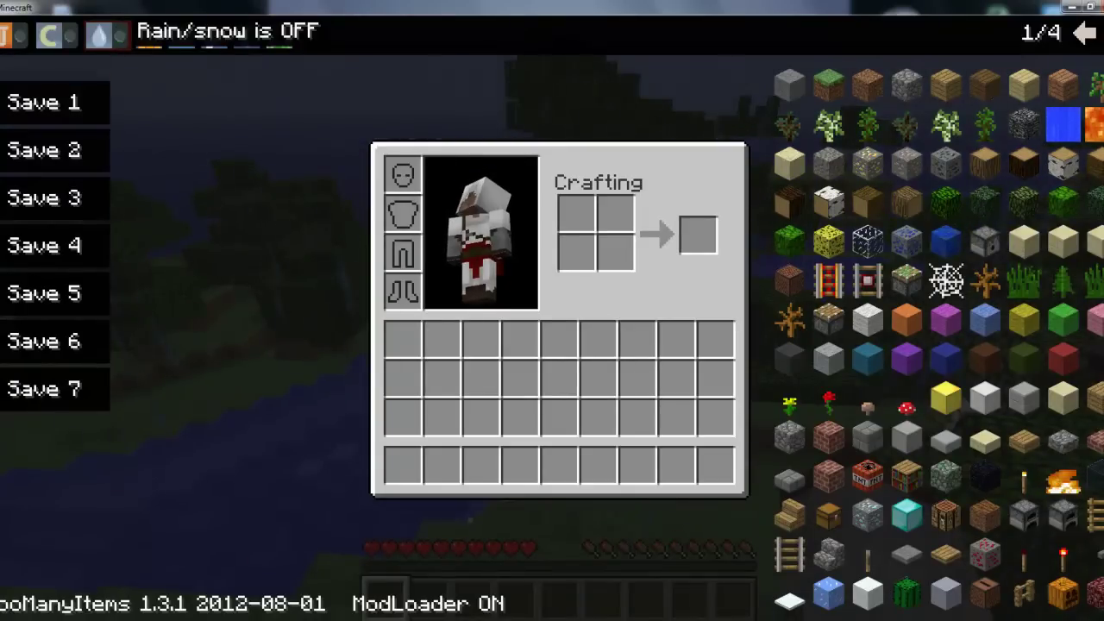
key("e")
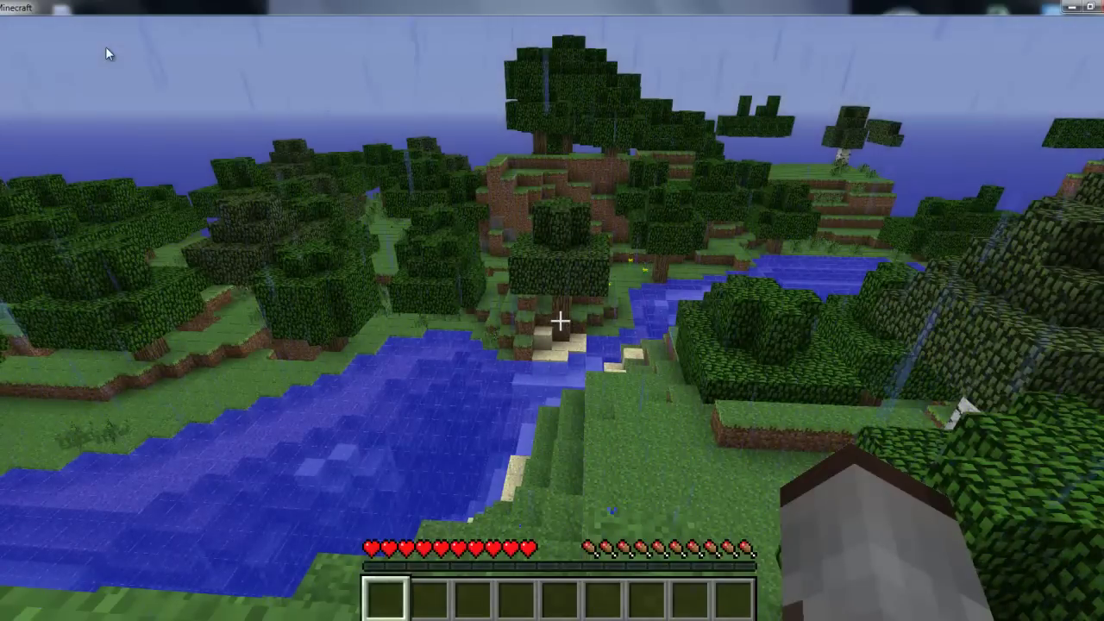
Try the TooManyItems game mode toggle from the inventory, switching to creative and back to survival
key("e")
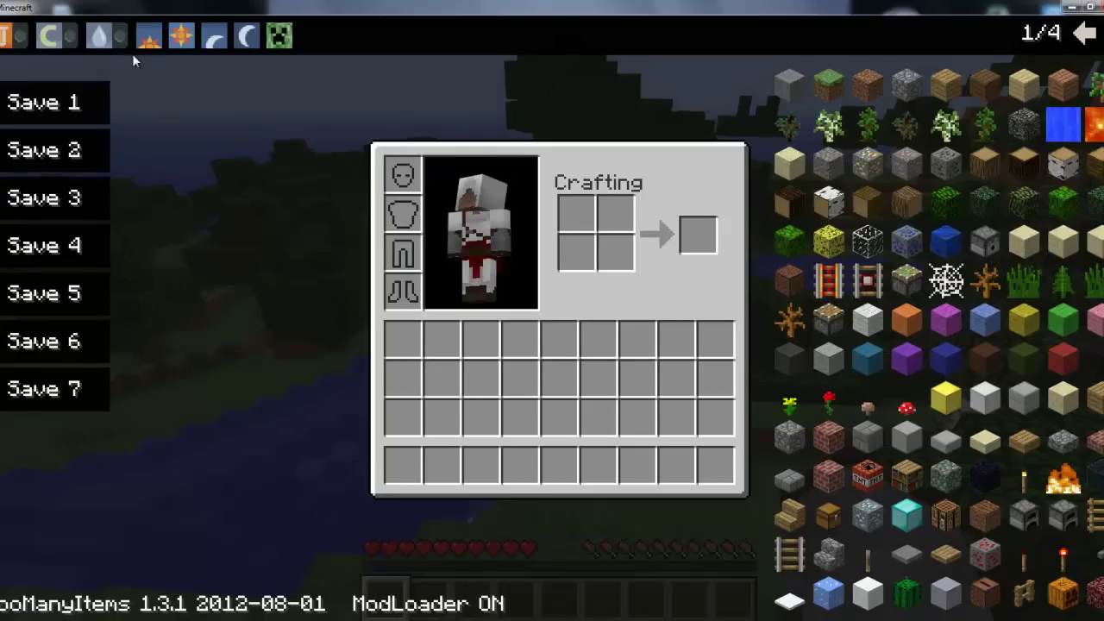
left_click(56, 38)
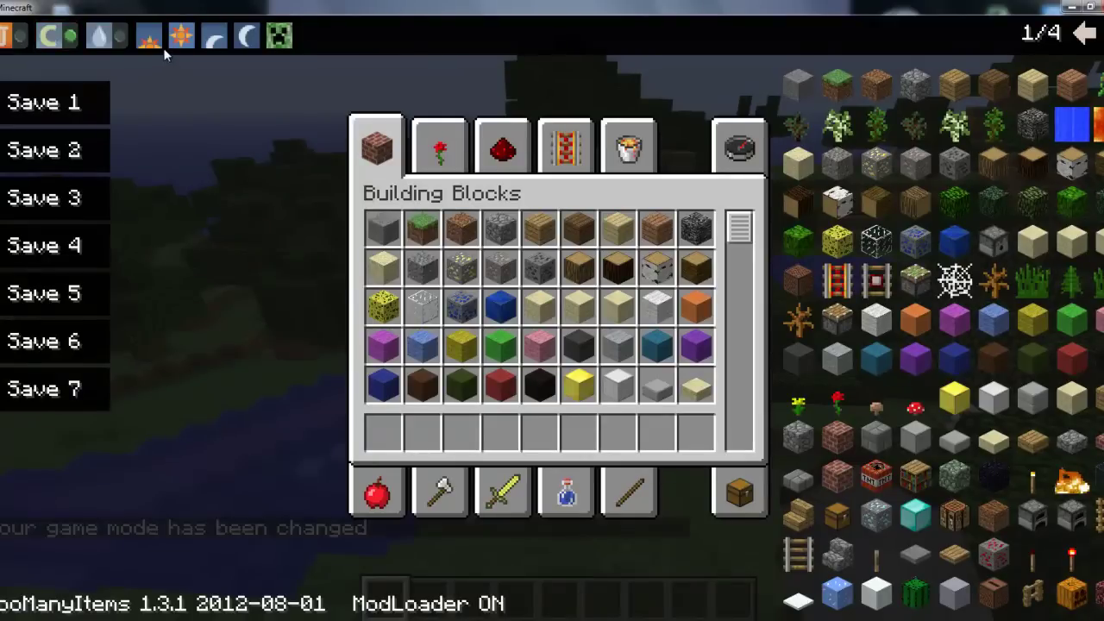
left_click(73, 38)
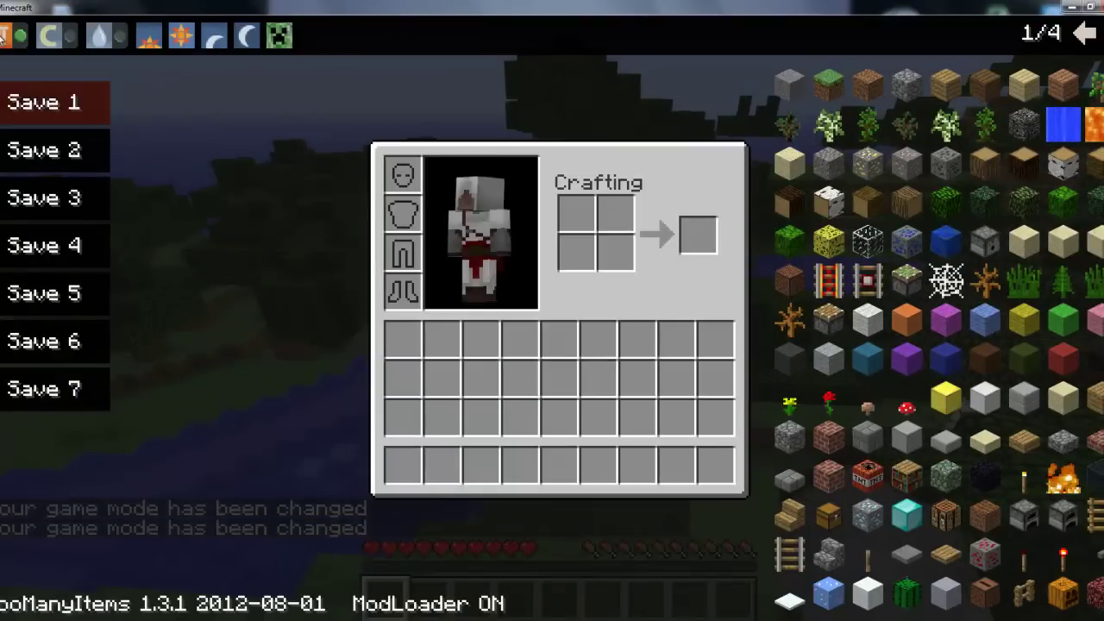
Take a stack of cyan wool from the TooManyItems list and remove it from the inventory using delete mode
left_click(866, 357)
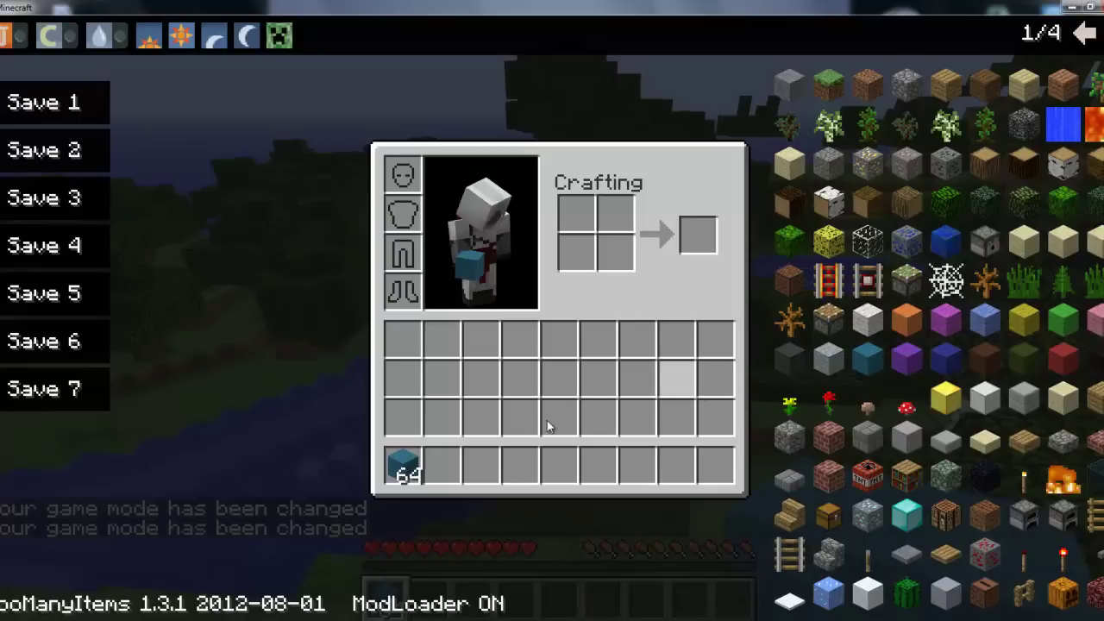
left_click(13, 38)
left_click(402, 465)
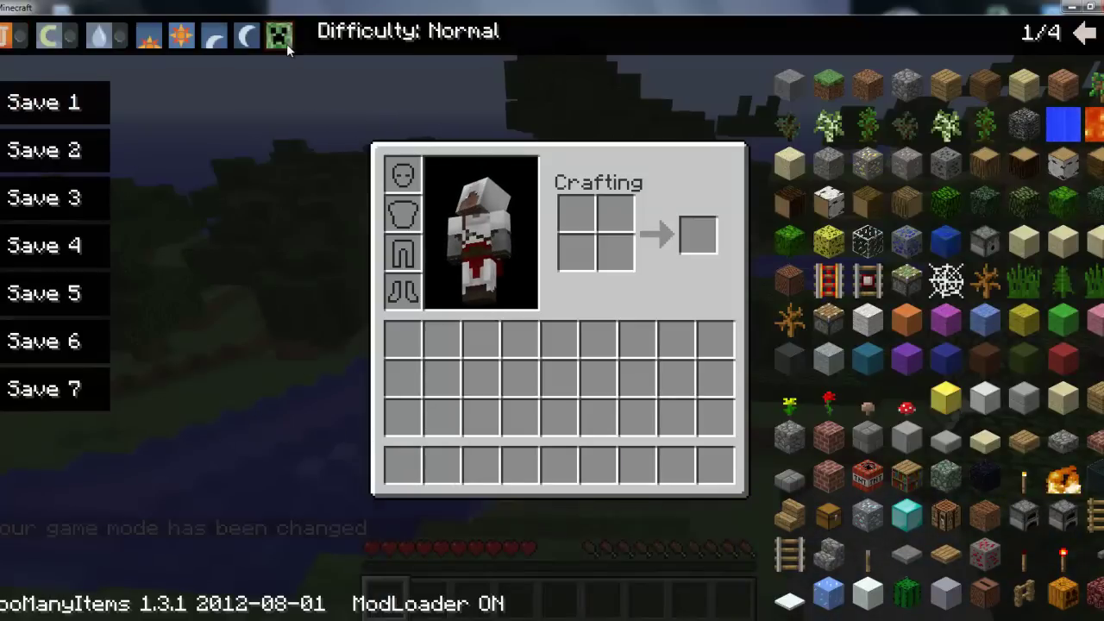
Try the TooManyItems time controls by setting the world to midnight and returning it to daytime
left_click(249, 36)
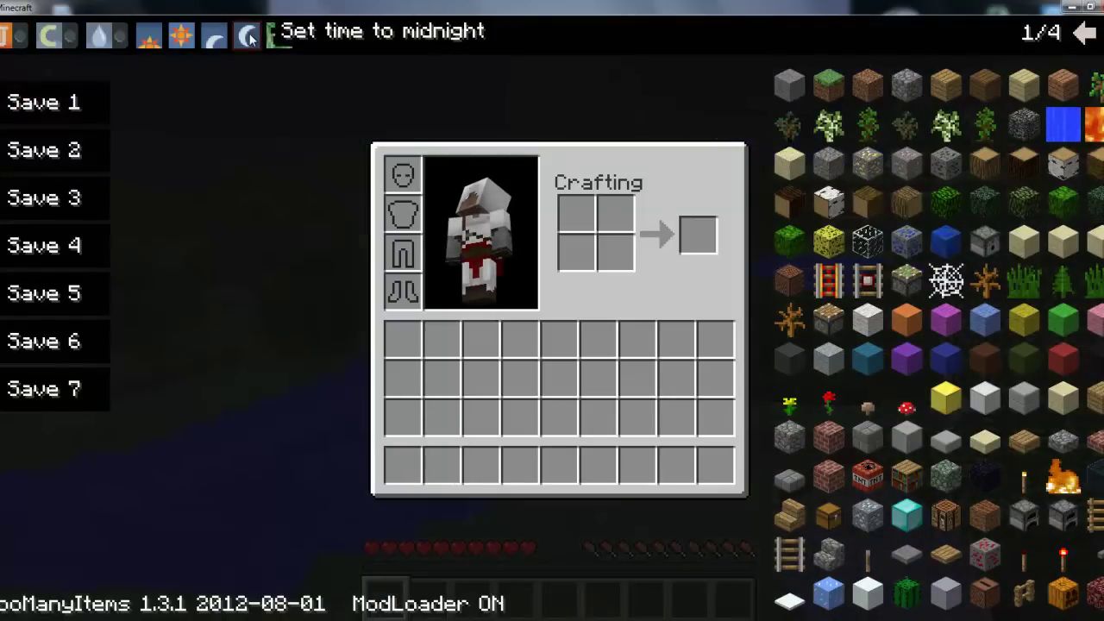
left_click(224, 35)
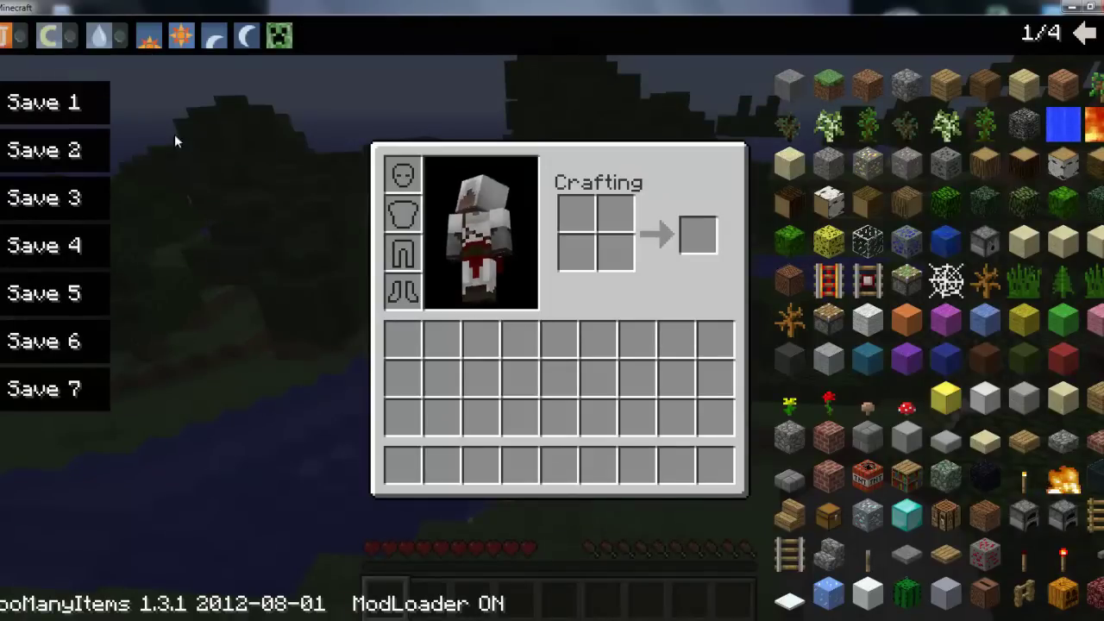
Take a stack of 64 emerald blocks from page 2 of the TooManyItems list and place a few in the world
left_click(1103, 34)
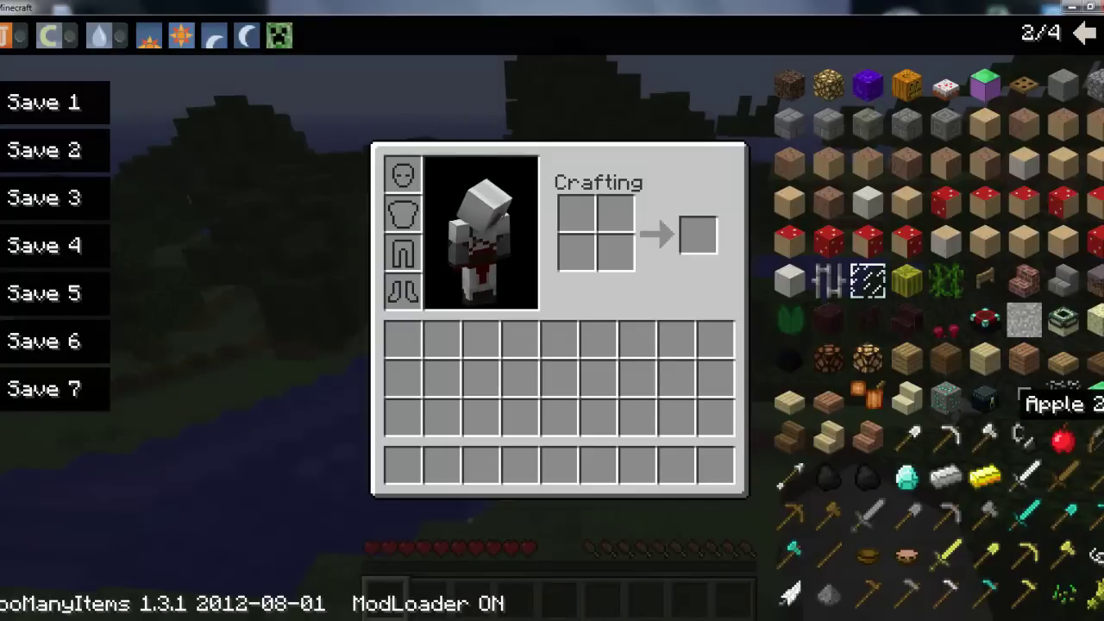
left_click(946, 397)
key("e")
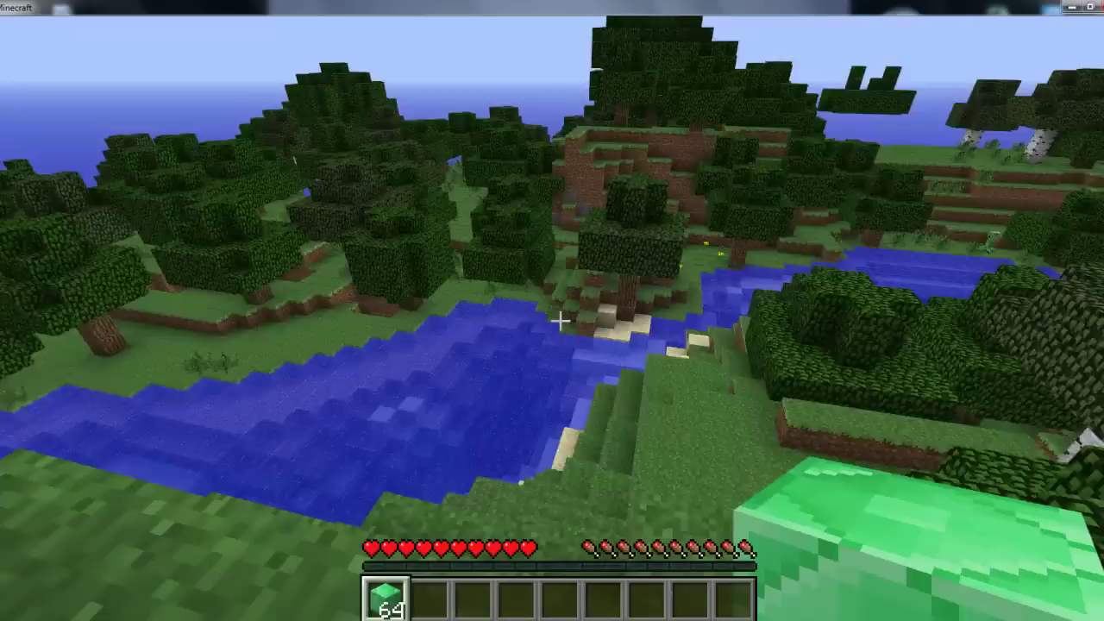
right_click(559, 320)
right_click(559, 320)
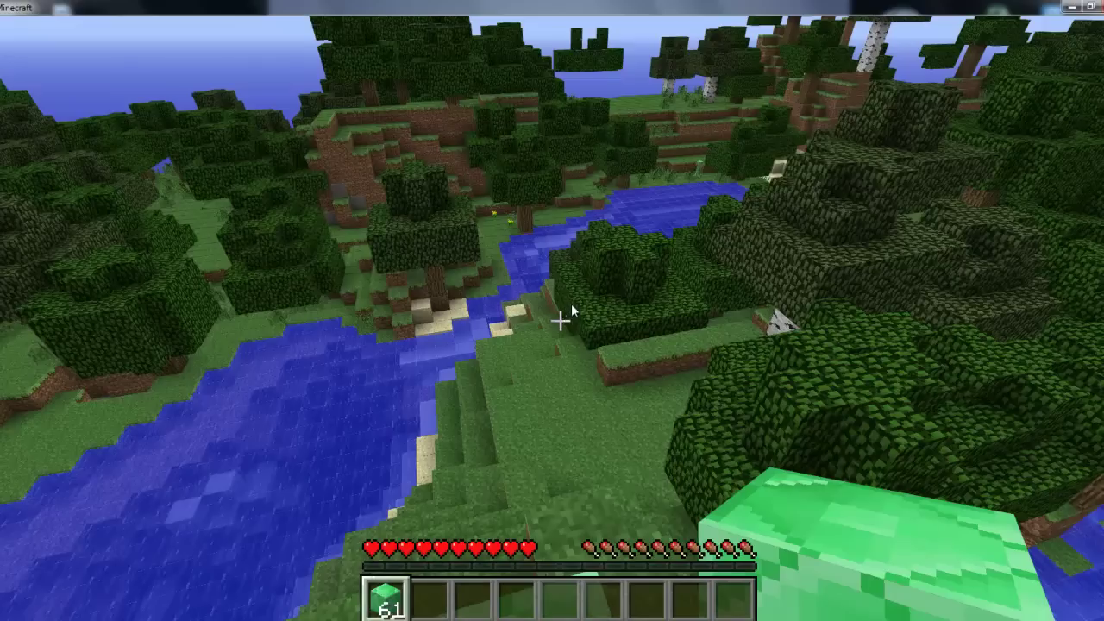
Remove the remaining emerald blocks from the inventory using the TooManyItems delete mode
key("e")
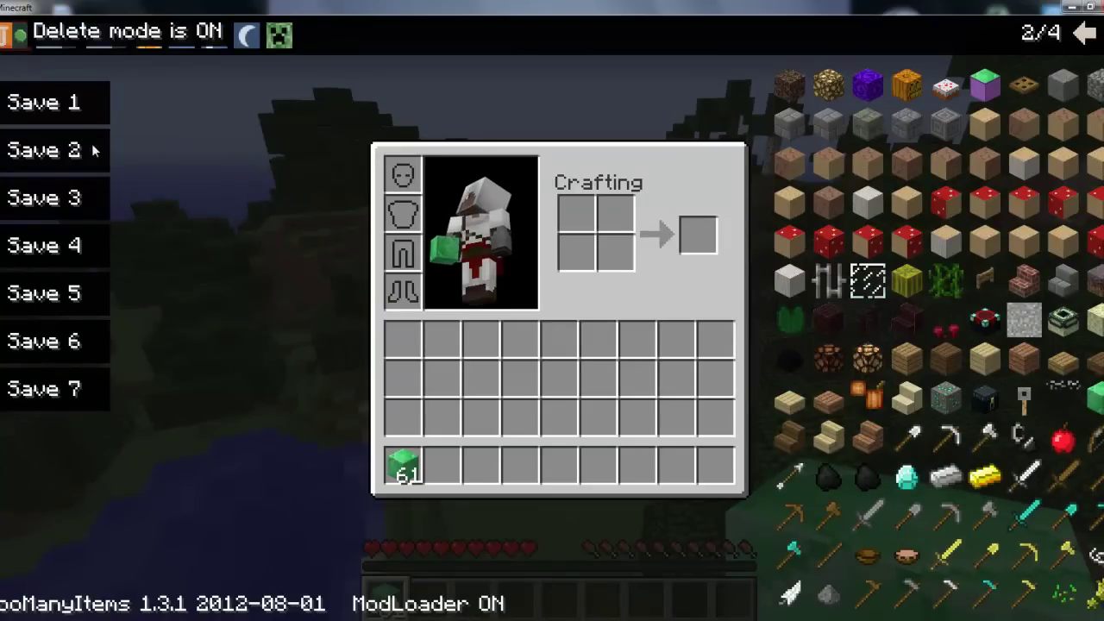
left_click(406, 463)
left_click(24, 43)
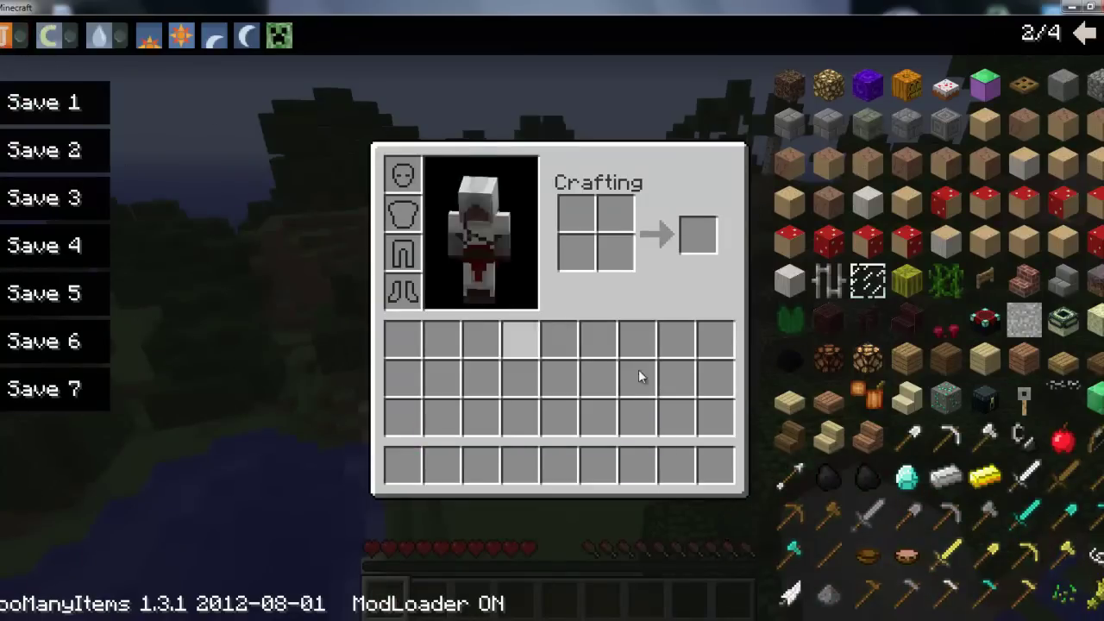
Take a stack of the purple blocks with green tops from page 2 of the TooManyItems list and place two in the world
scroll(931, 397, "down", 2)
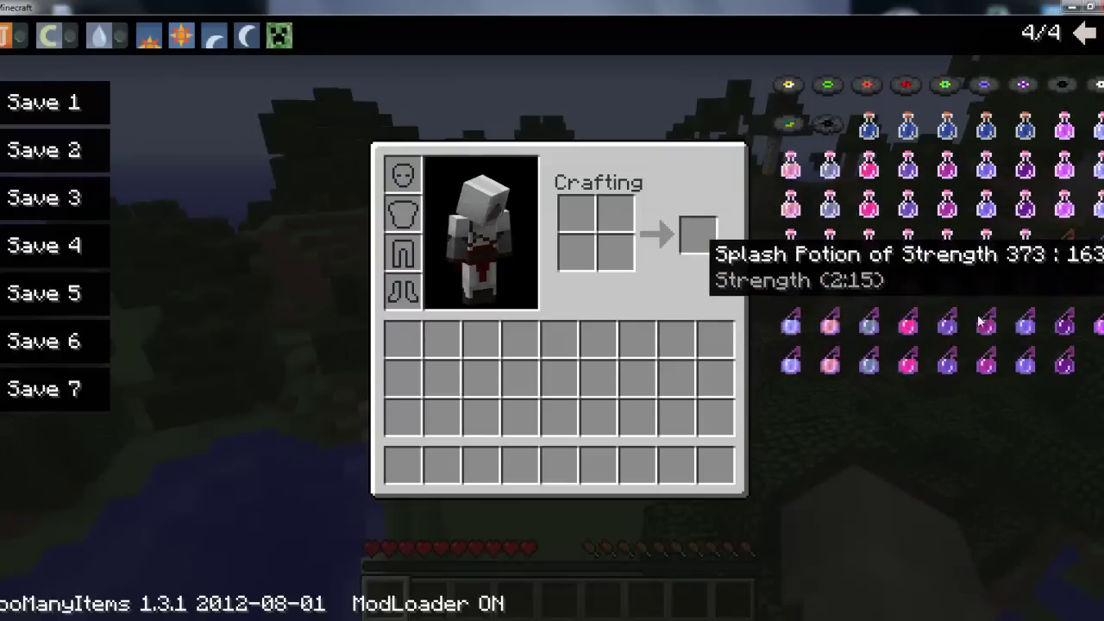
scroll(940, 285, "up", 2)
scroll(940, 285, "down", 3)
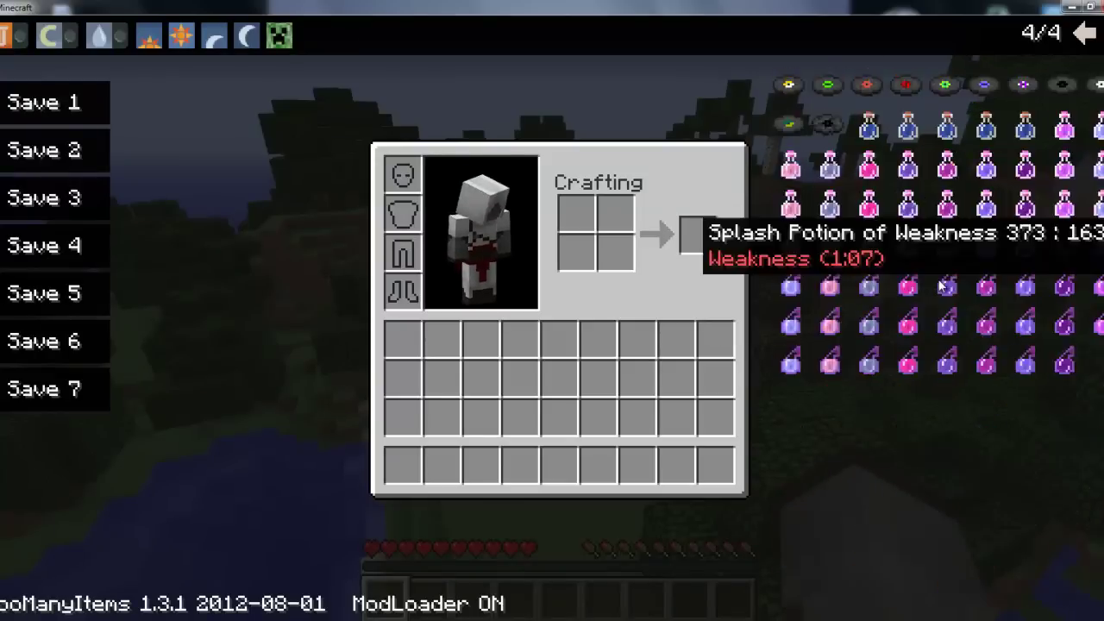
scroll(942, 285, "up", 3)
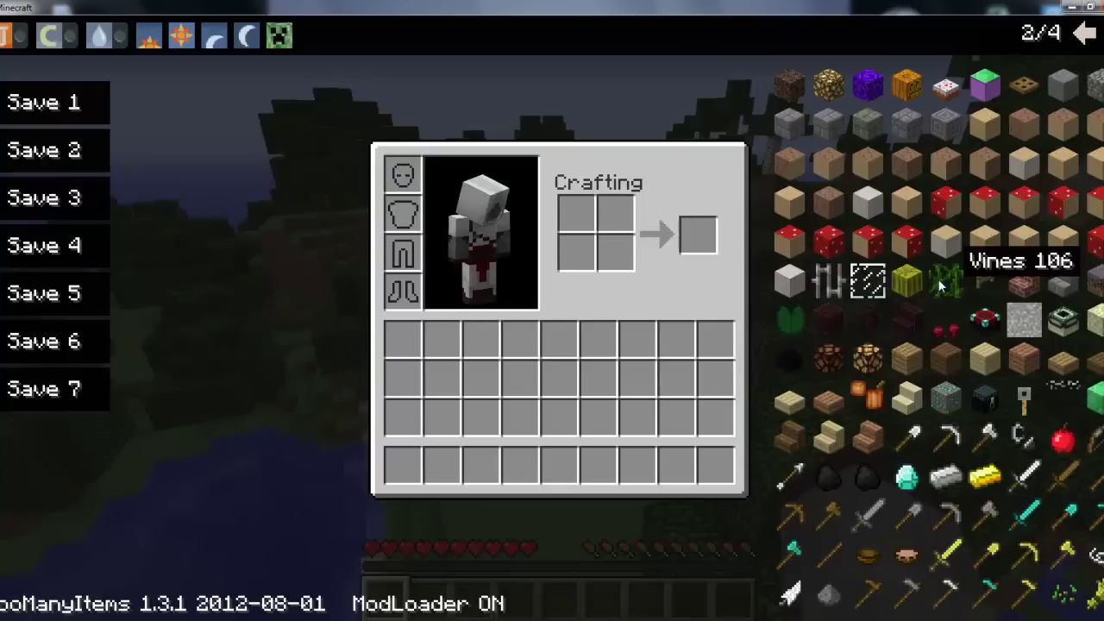
left_click(988, 87)
key("e")
right_click(561, 321)
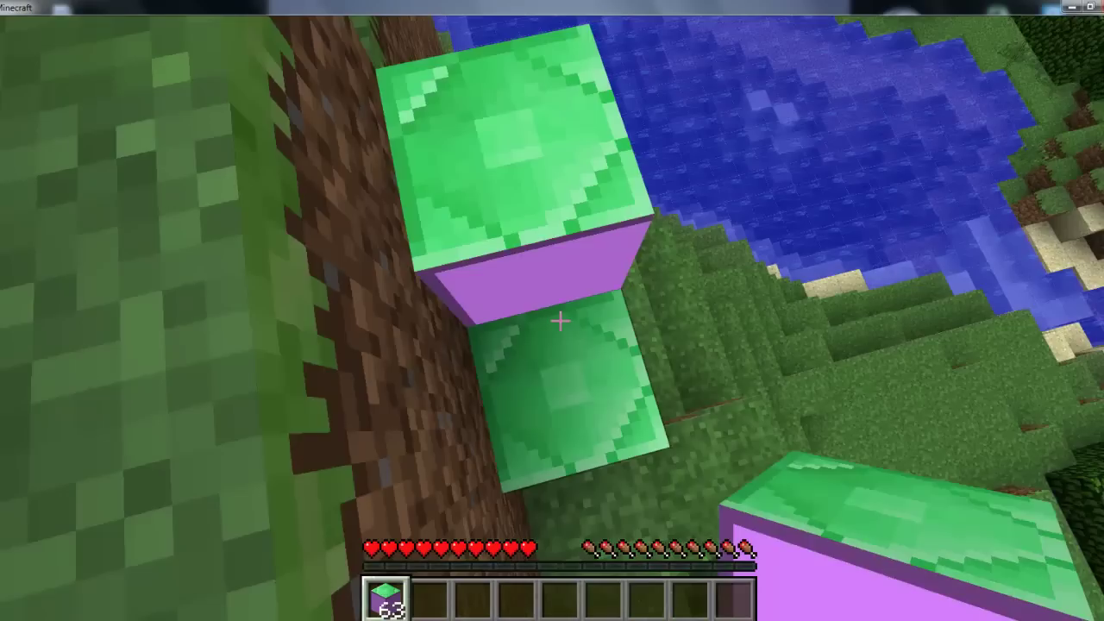
right_click(559, 321)
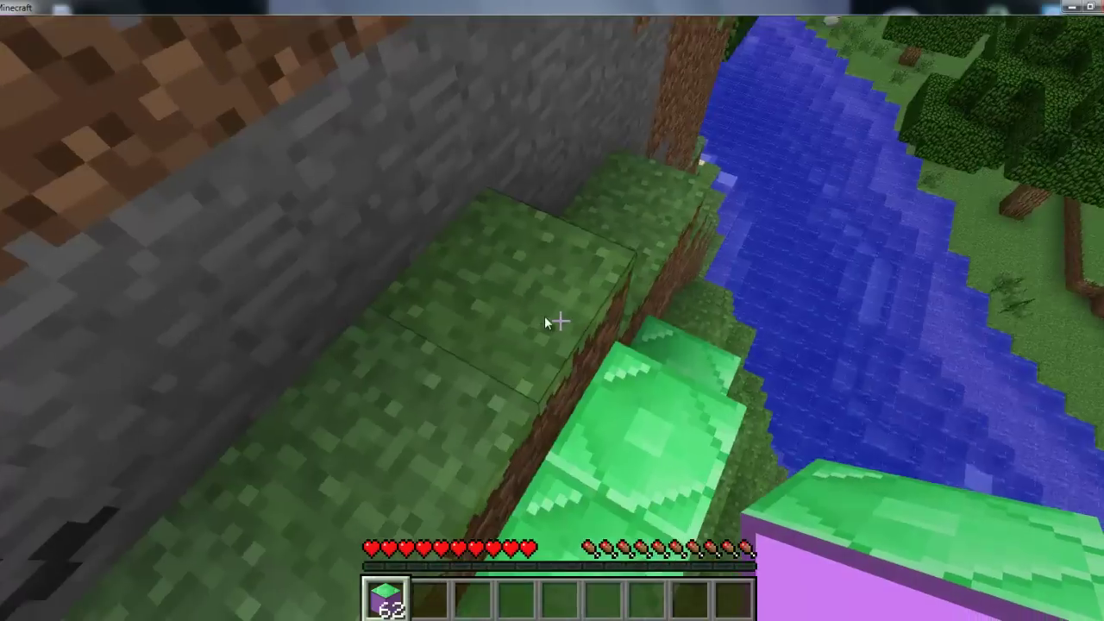
Clear the purple and green blocks from the inventory and take a stack of splash potions from page 4 of the TooManyItems list
key("e")
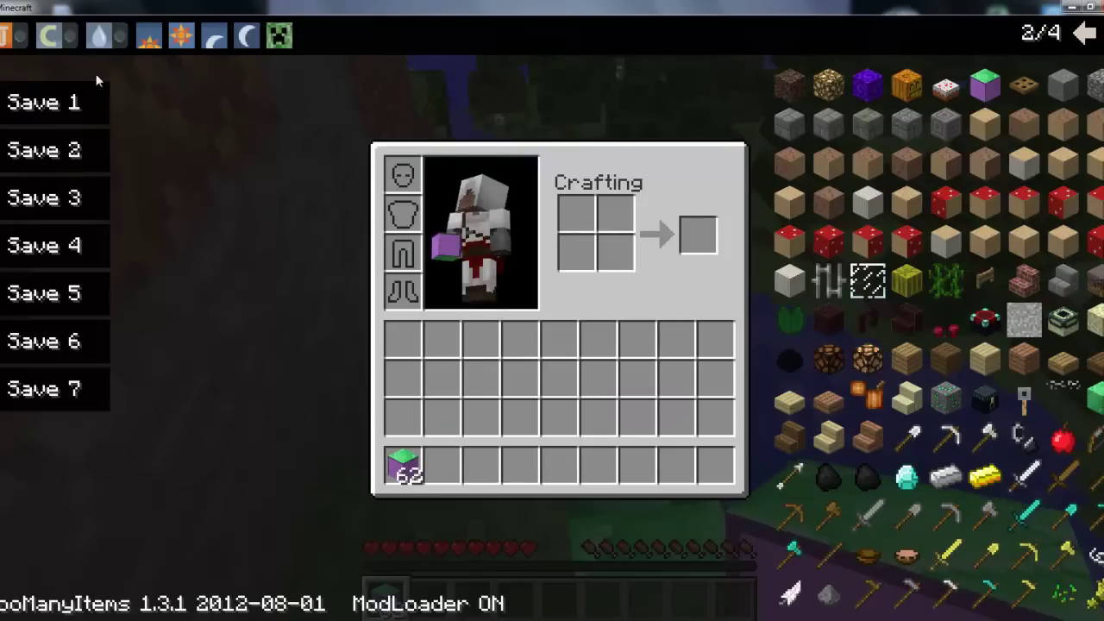
left_click(403, 466)
scroll(853, 475, "down", 5)
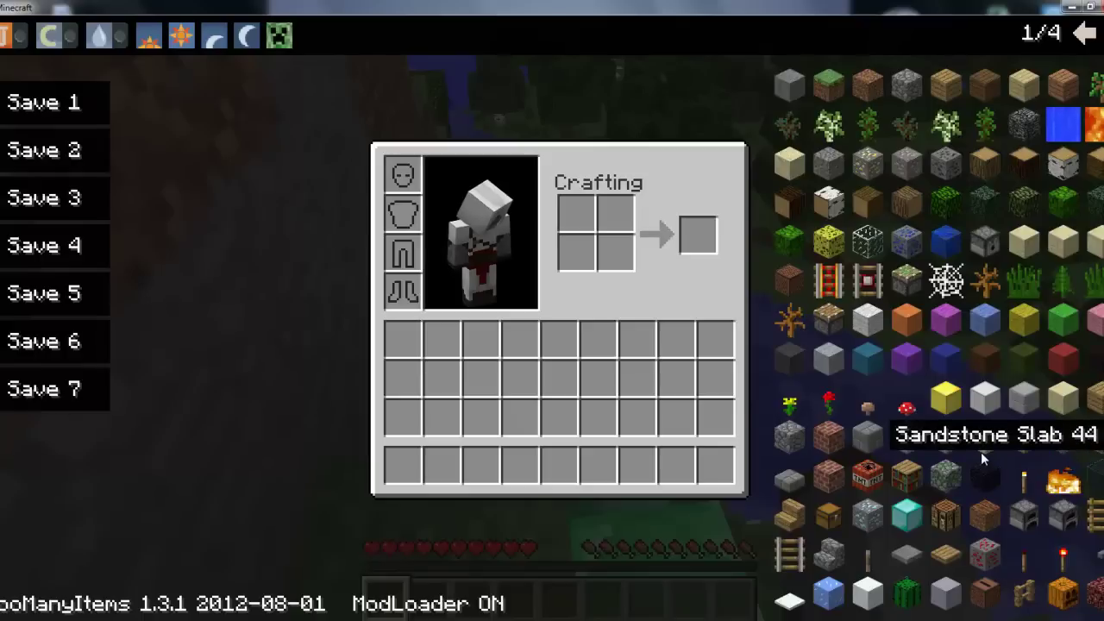
scroll(988, 412, "down", 2)
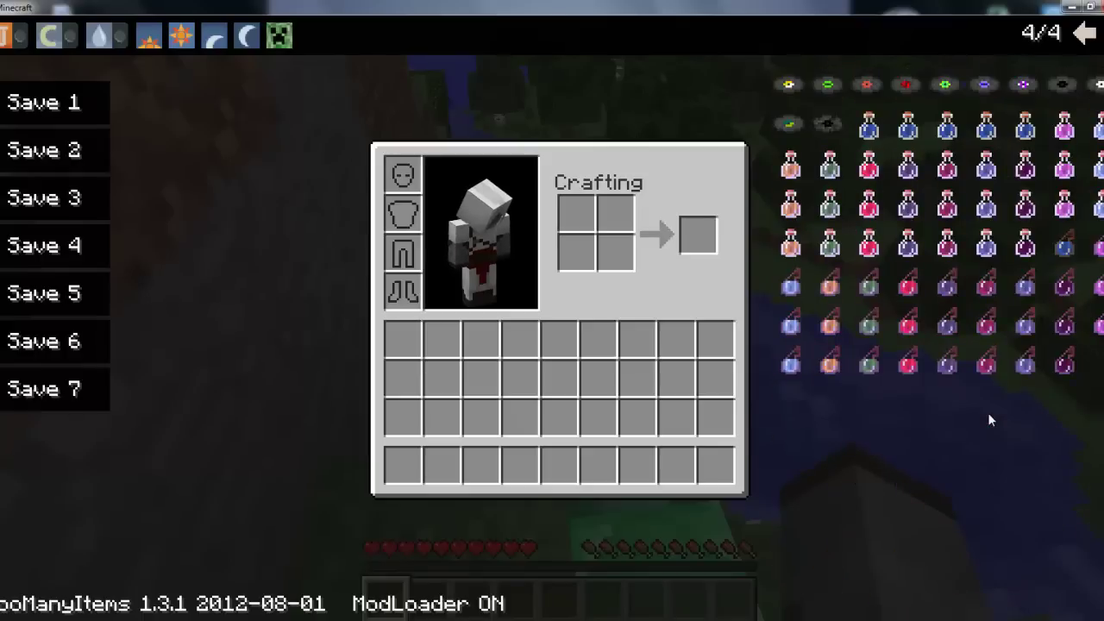
left_click(988, 362)
key("e")
Throw a series of splash potions toward the river, and switch to the empty second hotbar slot
right_click(552, 310)
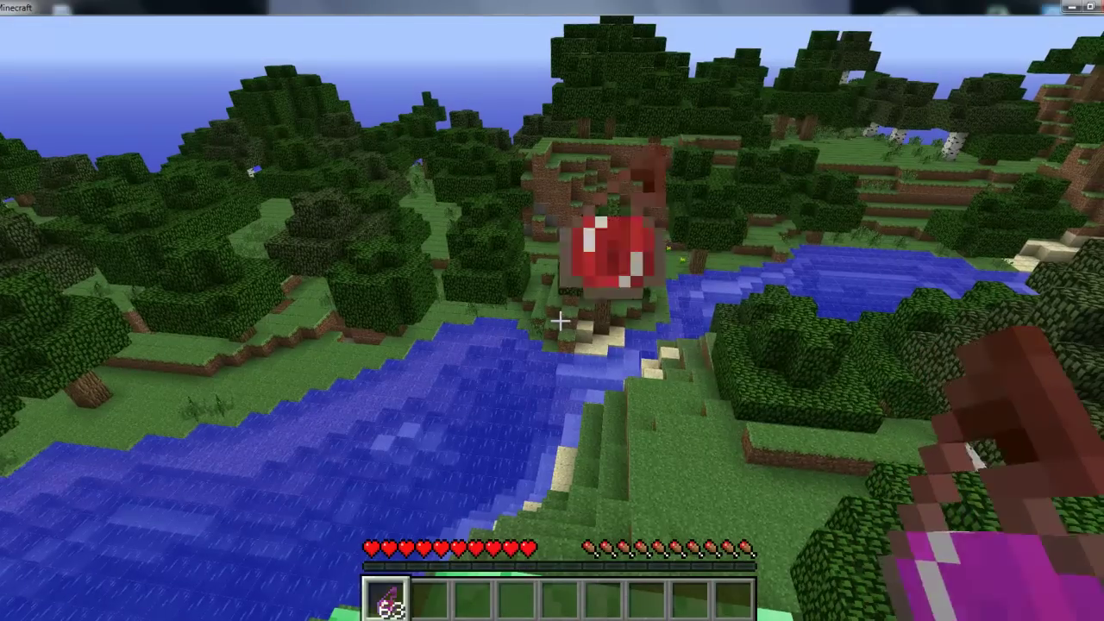
right_click(553, 311)
right_click(552, 311)
right_click(560, 321)
right_click(560, 321)
right_click(560, 321)
right_click(560, 321)
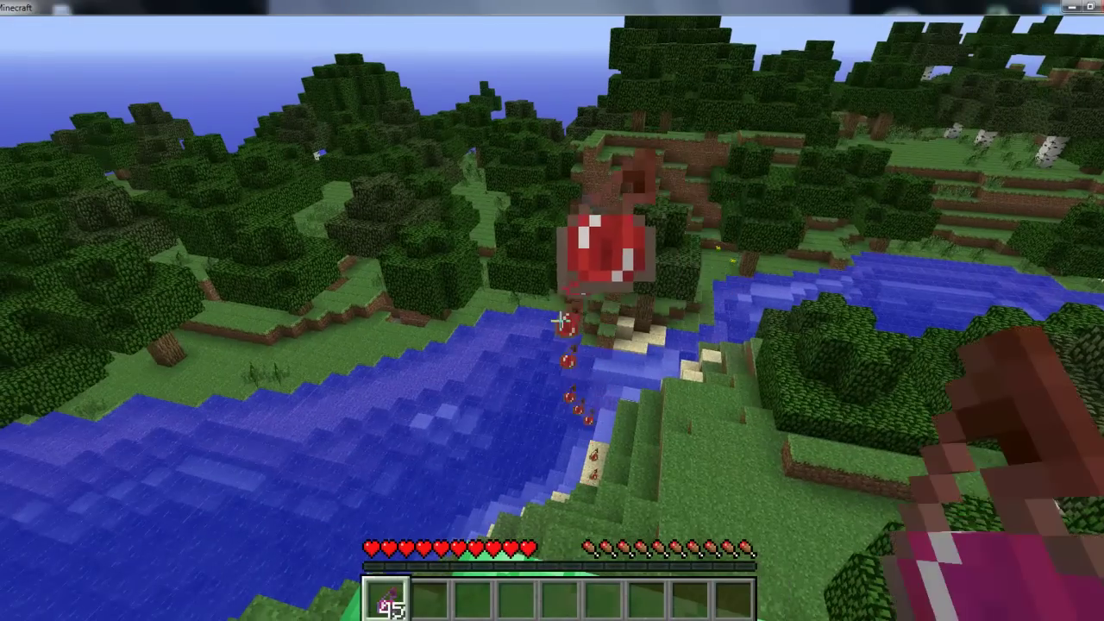
scroll(560, 321, "down", 1)
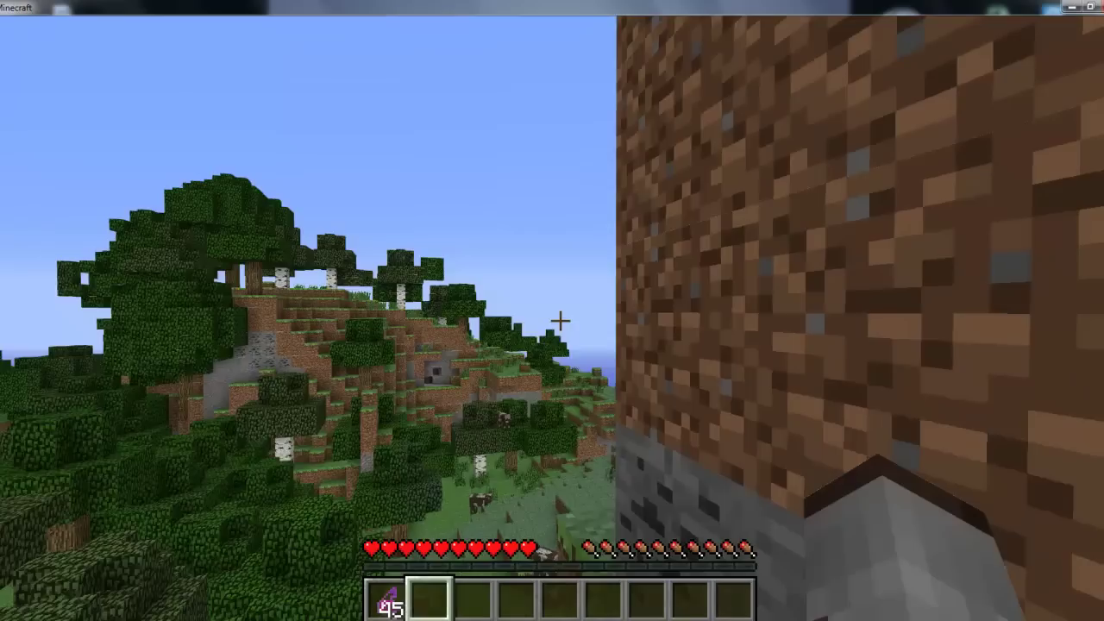